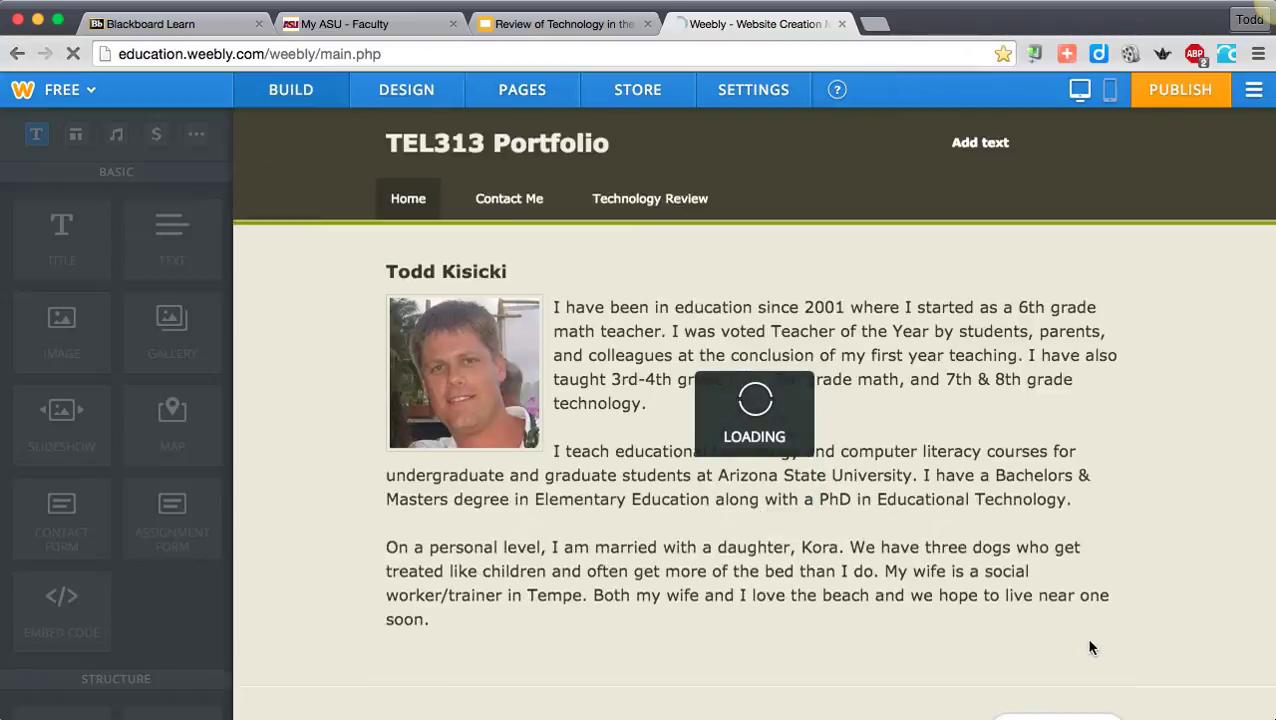
- Open the Technology Review page and set its page layout to No Header
mouse_move(649, 257)
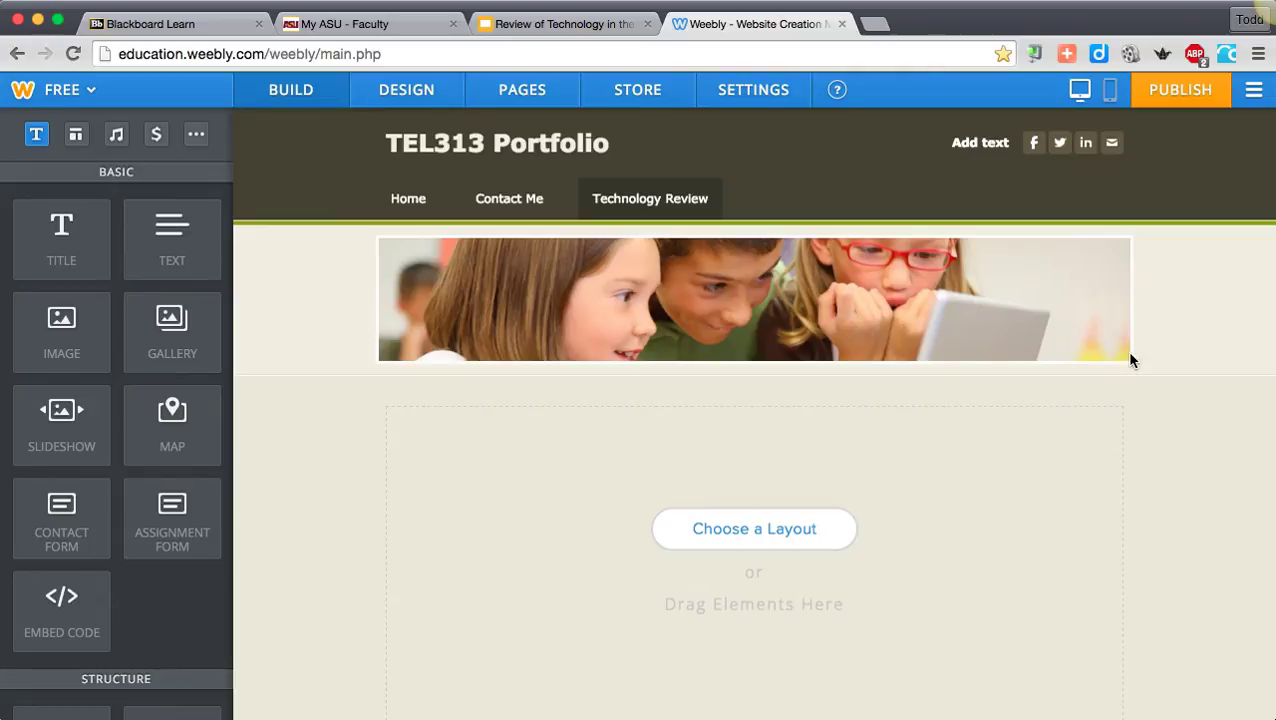
click(1105, 263)
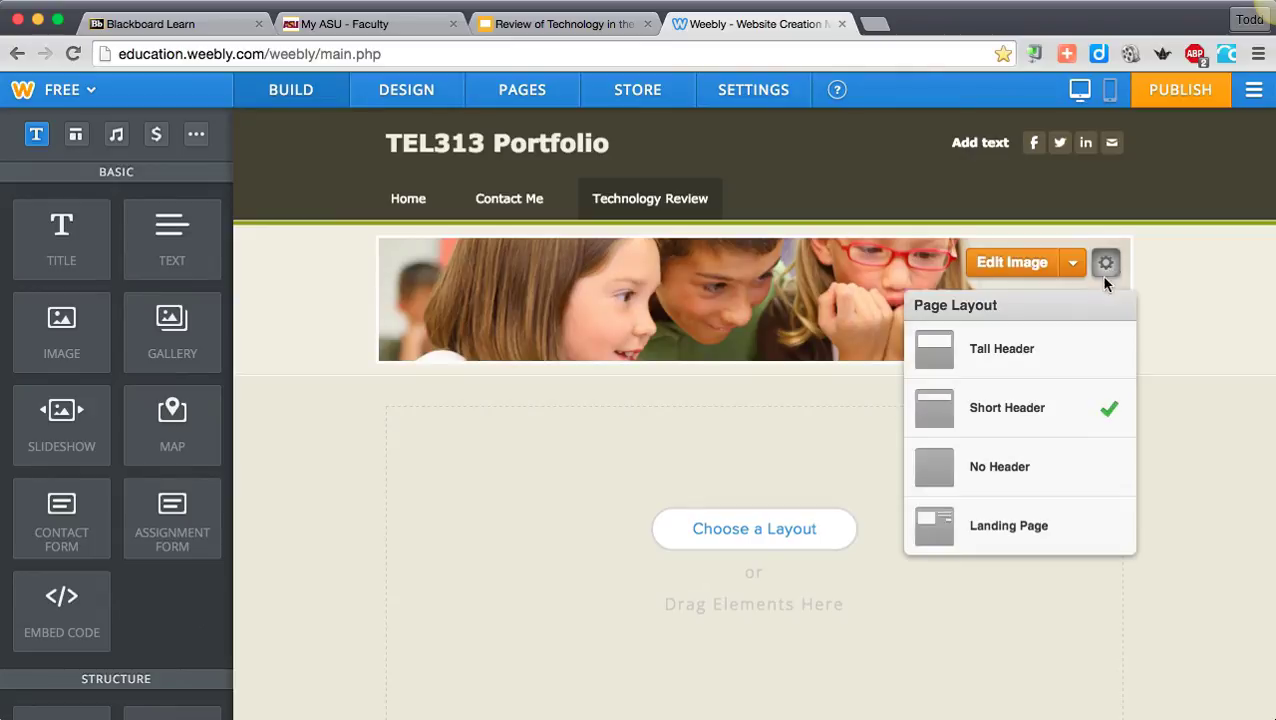
click(1035, 455)
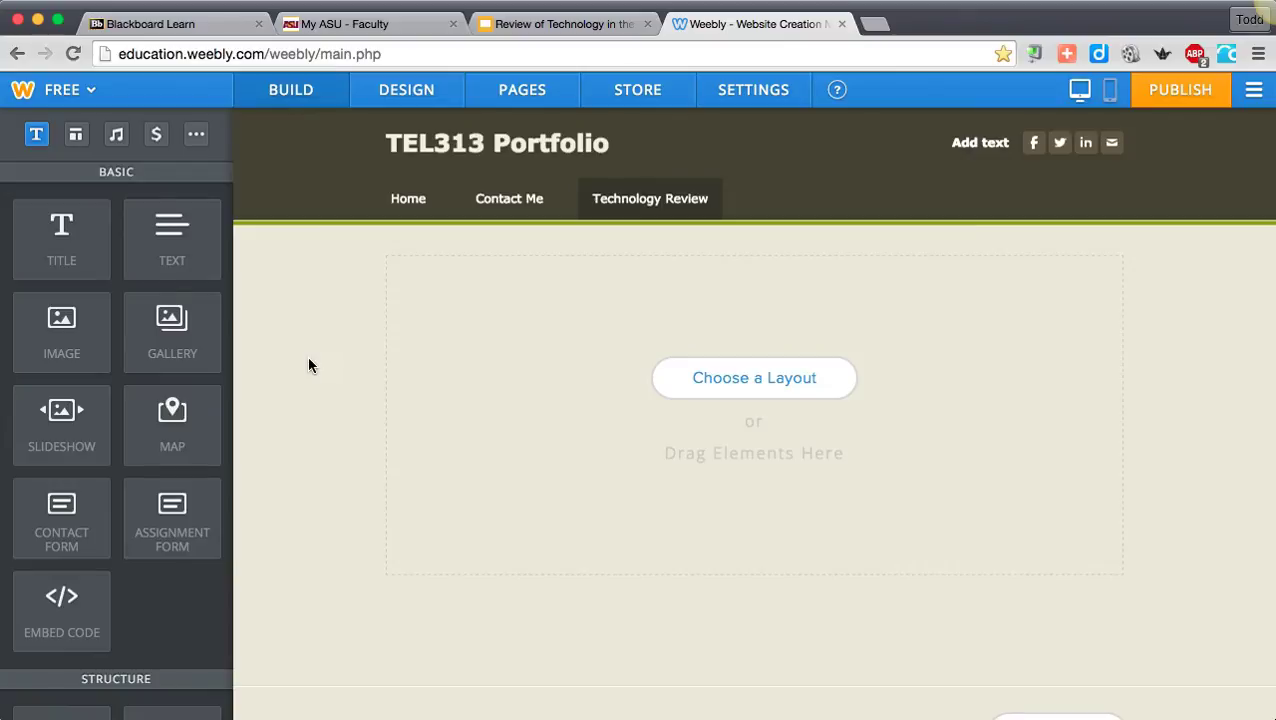
- Add a Title element to the page reading "Review of Technology in My Field"
drag(57, 228, 440, 270)
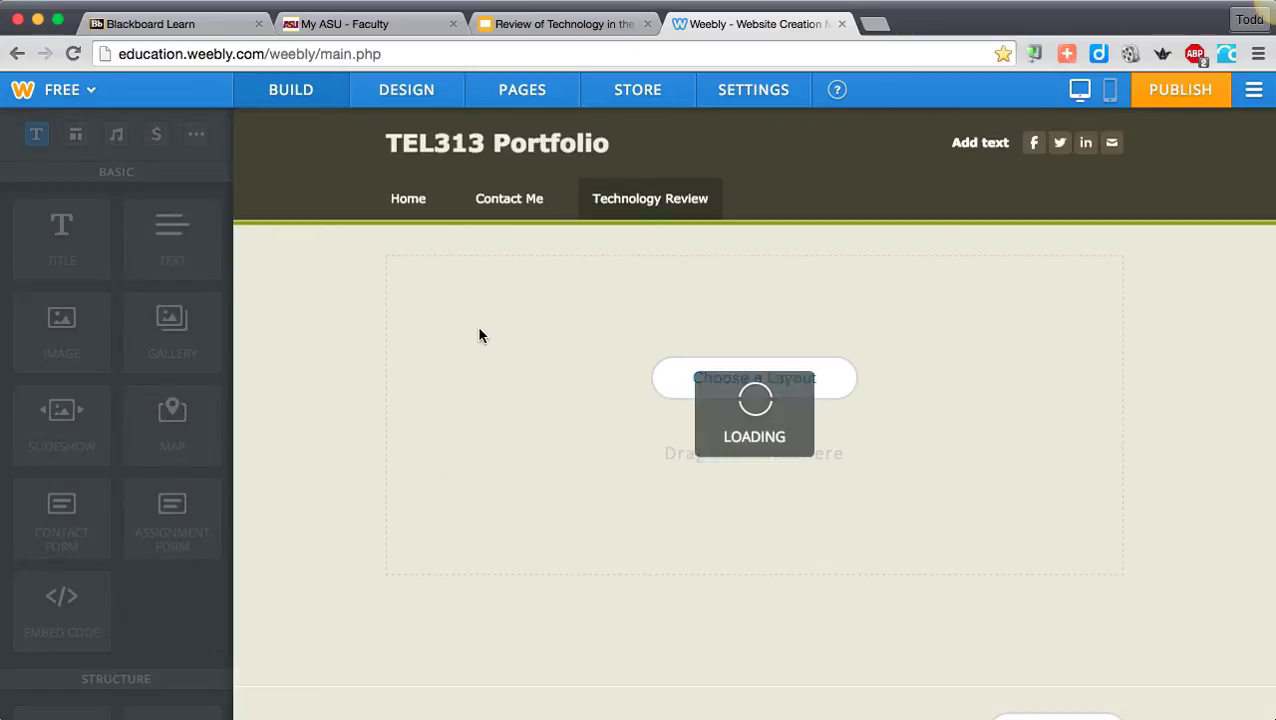
click(478, 279)
text(Te)
key(BackSpace)
key(BackSpace)
text(Review of )
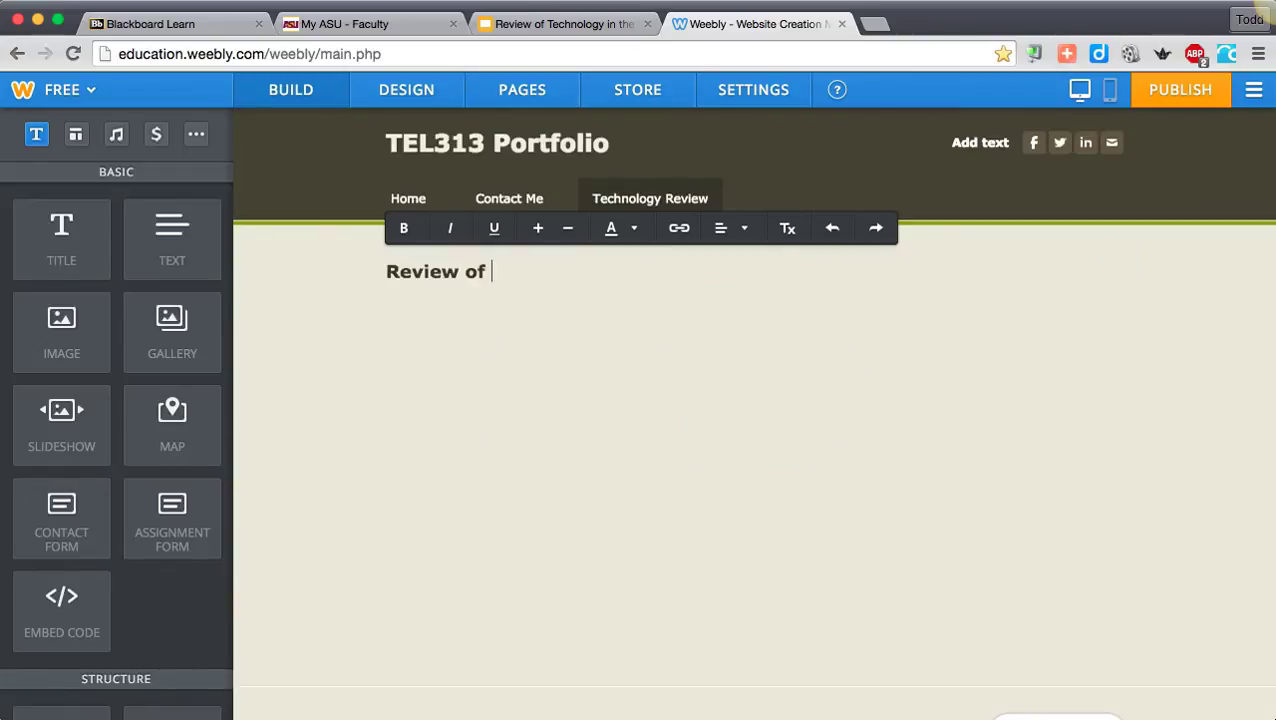
text(Technology in My Field)
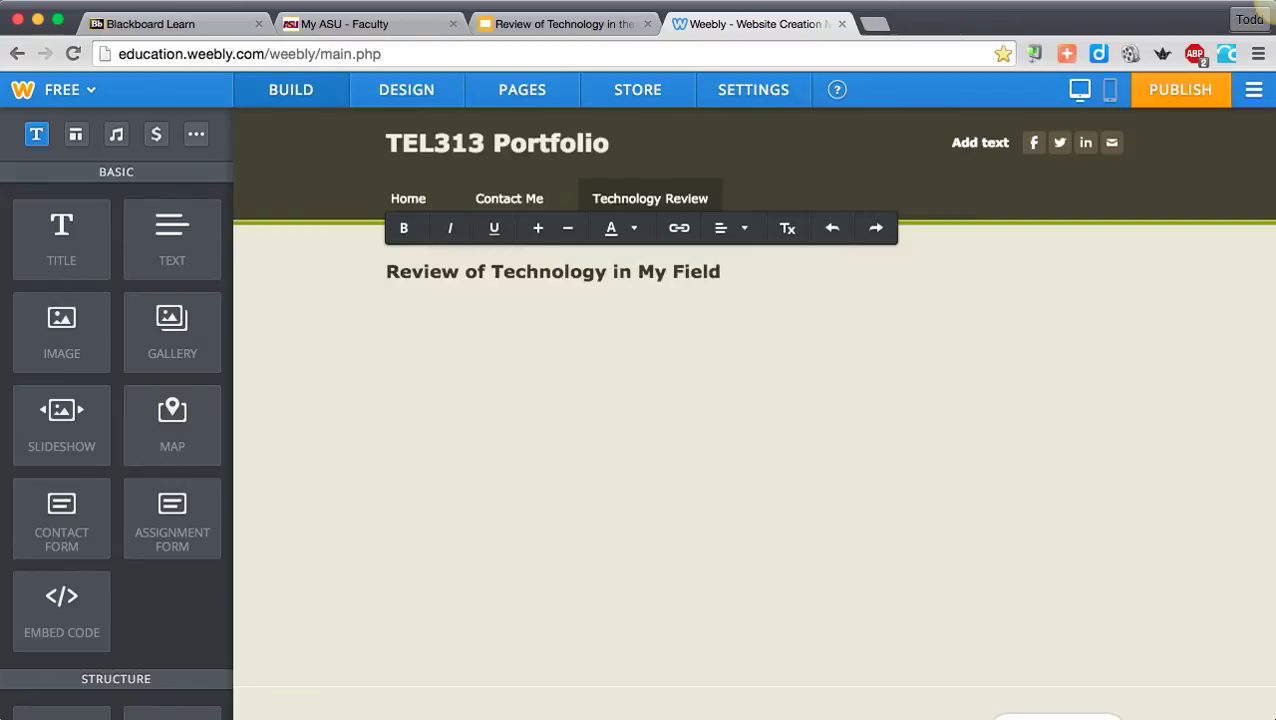
click(256, 318)
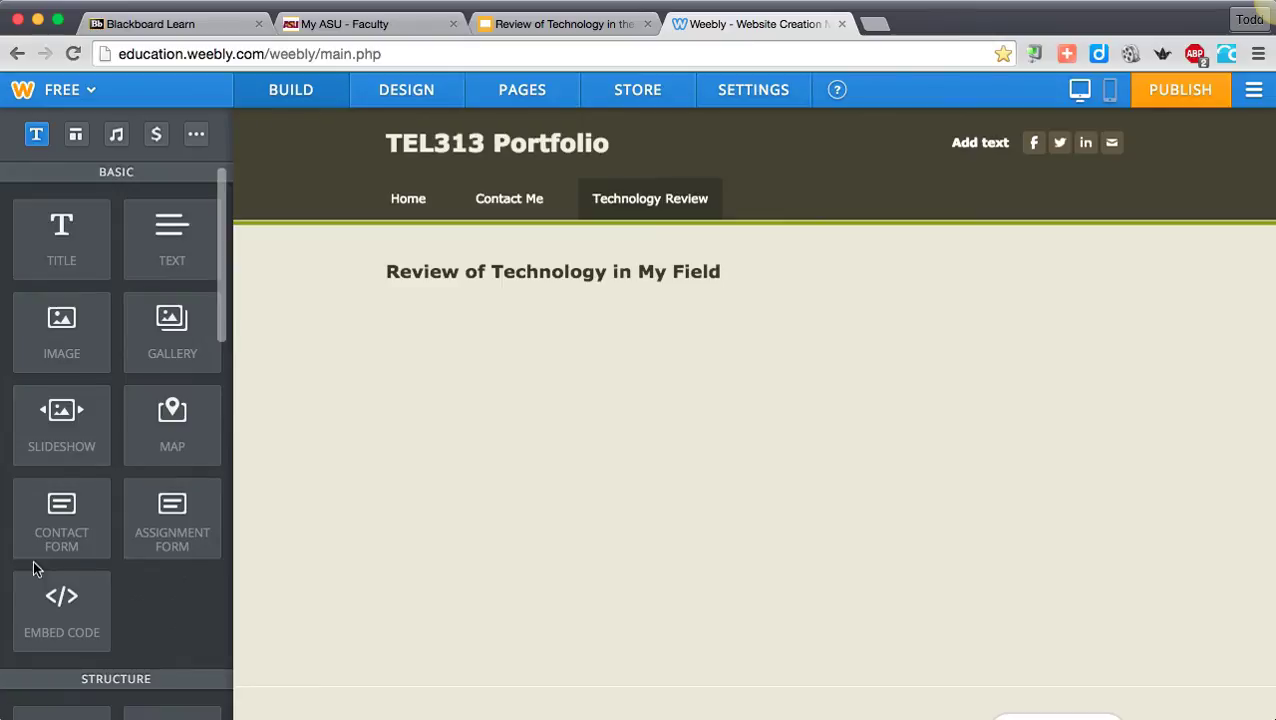
- Place an Embed Code element below the title and a Text element beneath it
drag(68, 600, 568, 312)
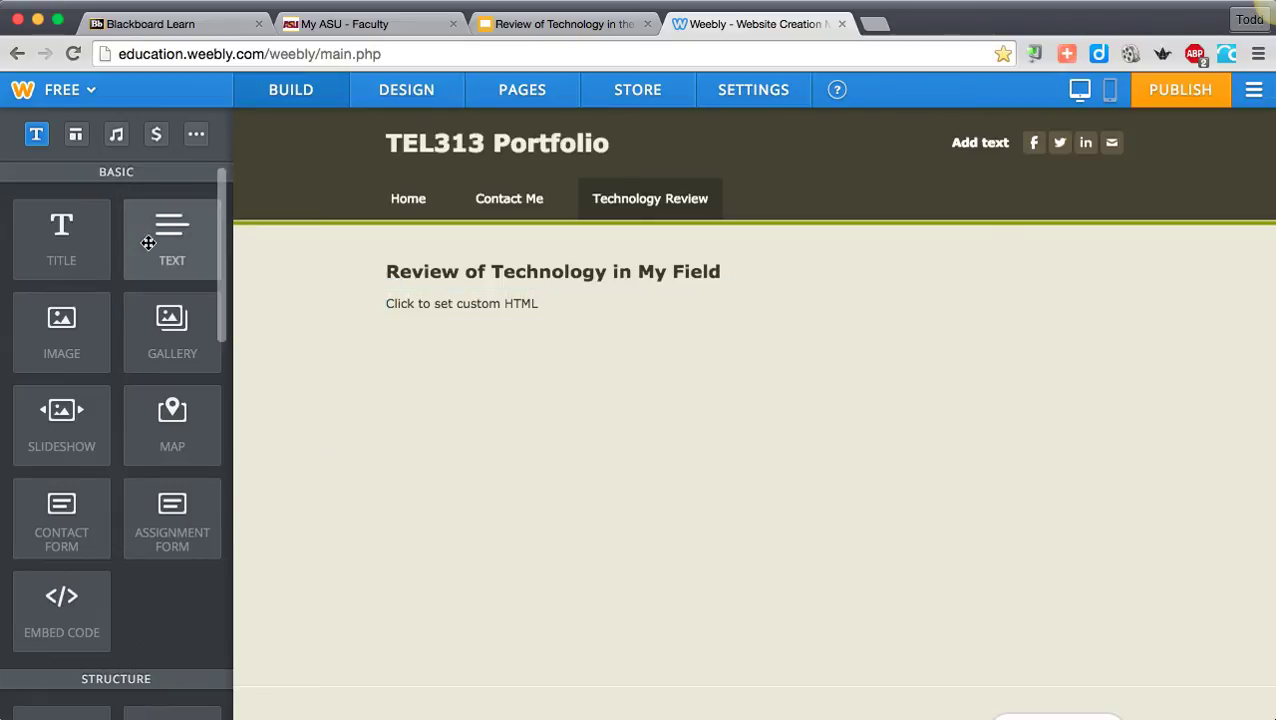
drag(148, 243, 543, 333)
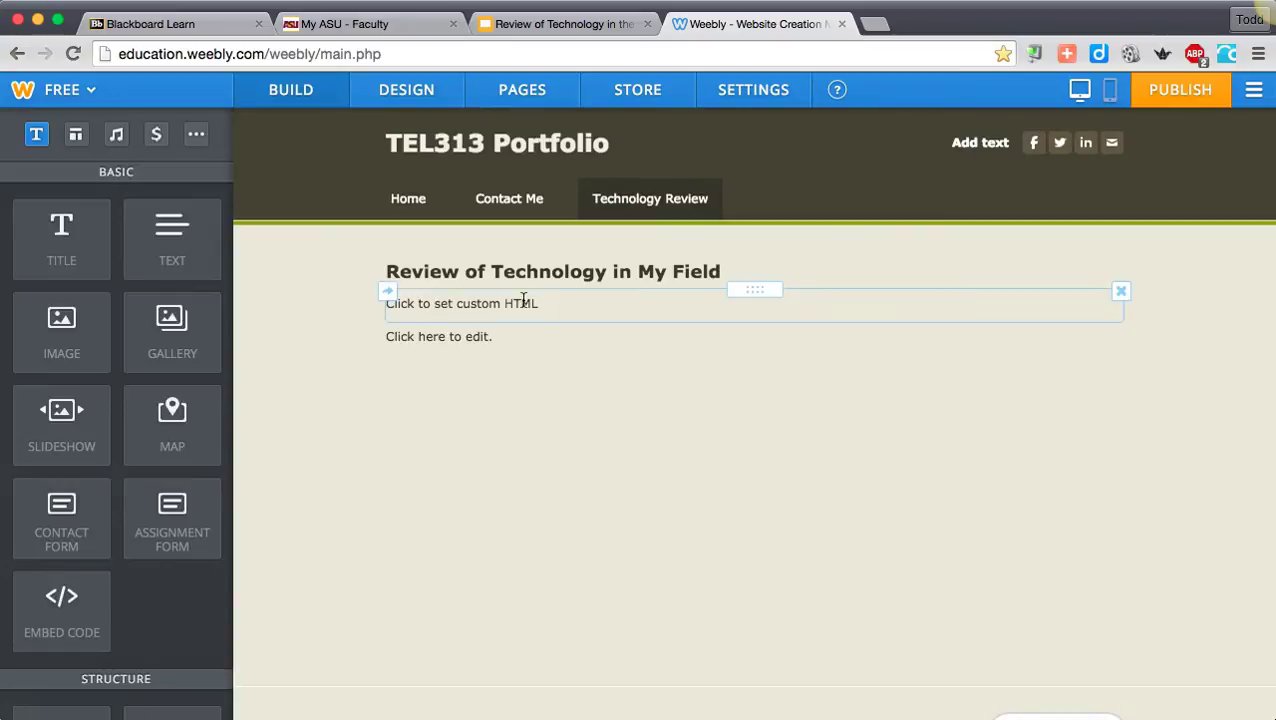
- Switch to the Screencast.com library, show it as thumbnails, and open the sharing details of Test Screencast Video
key(super+Tab)
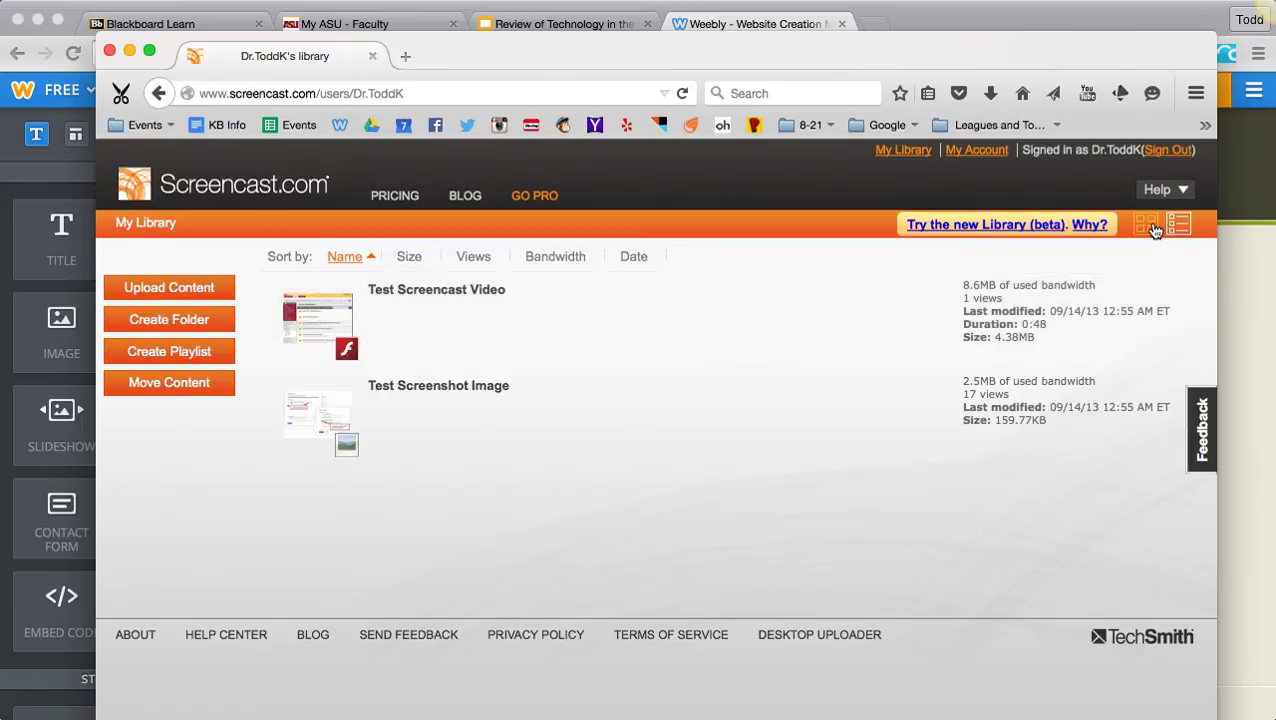
click(1148, 226)
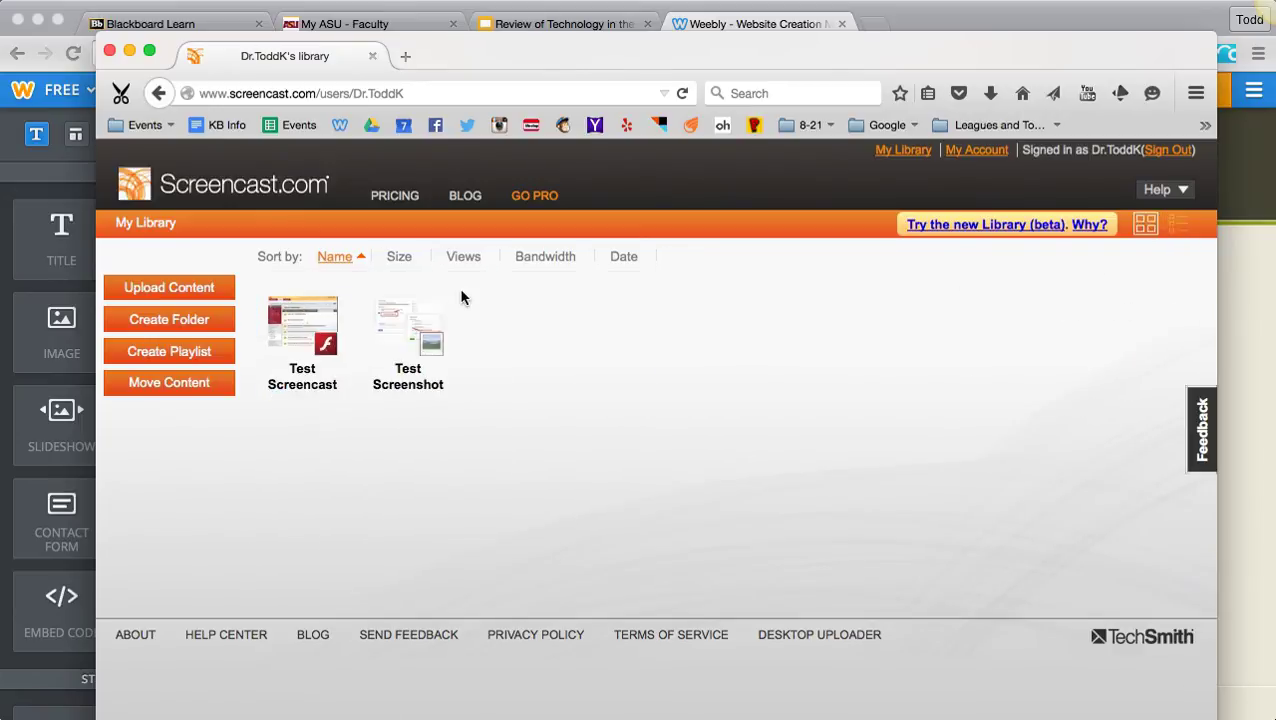
click(306, 327)
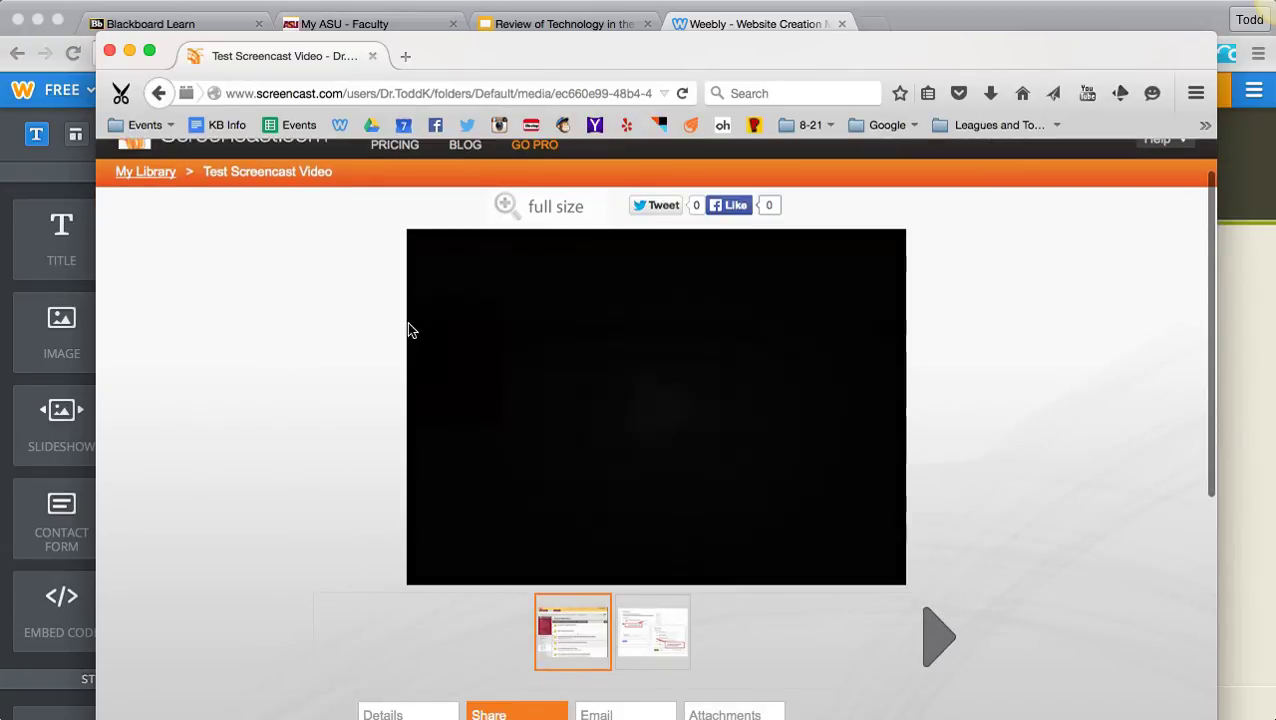
scroll(216, 530, down, 6)
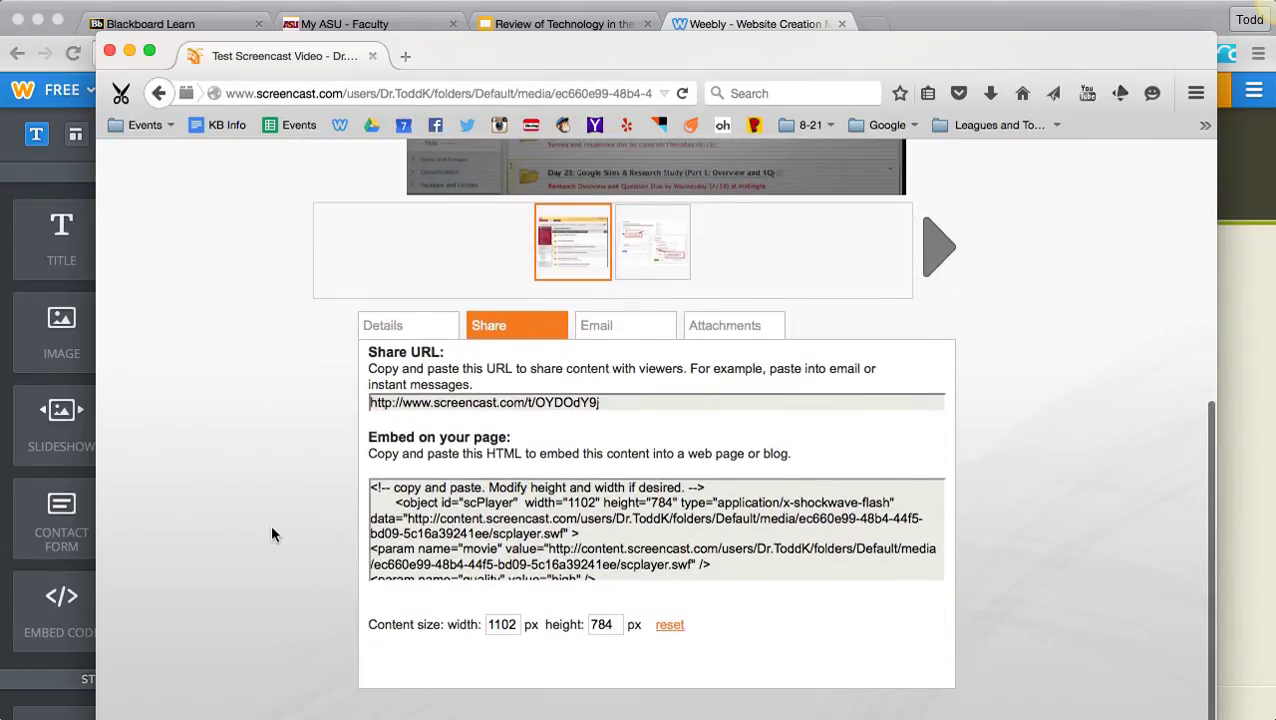
click(410, 326)
click(520, 327)
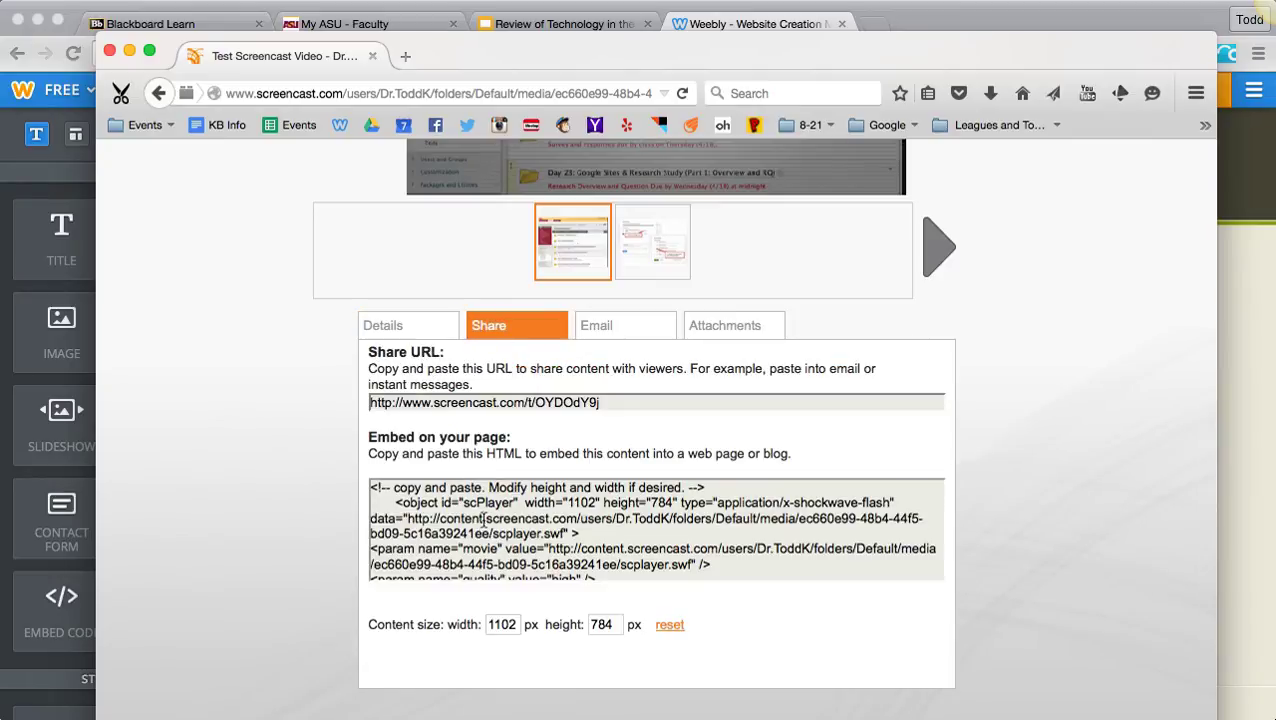
- Set the video's embed content width to 800 px
click(484, 519)
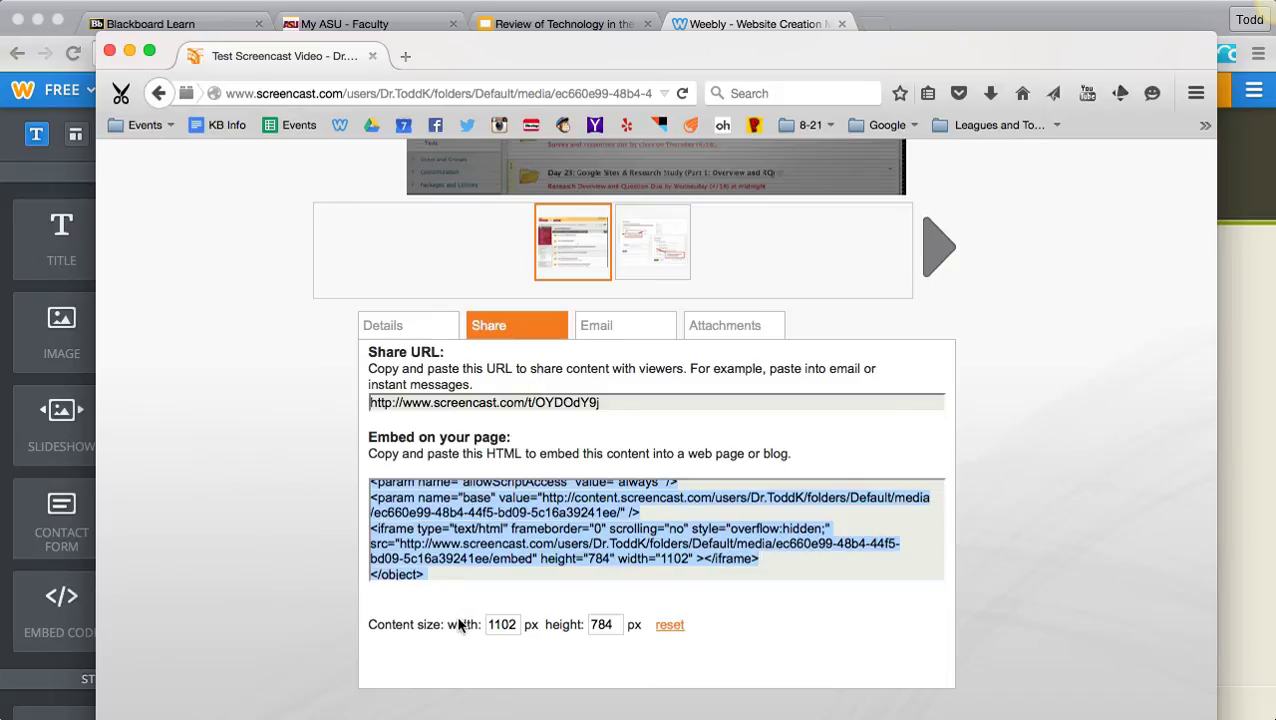
click(514, 625)
double_click(505, 624)
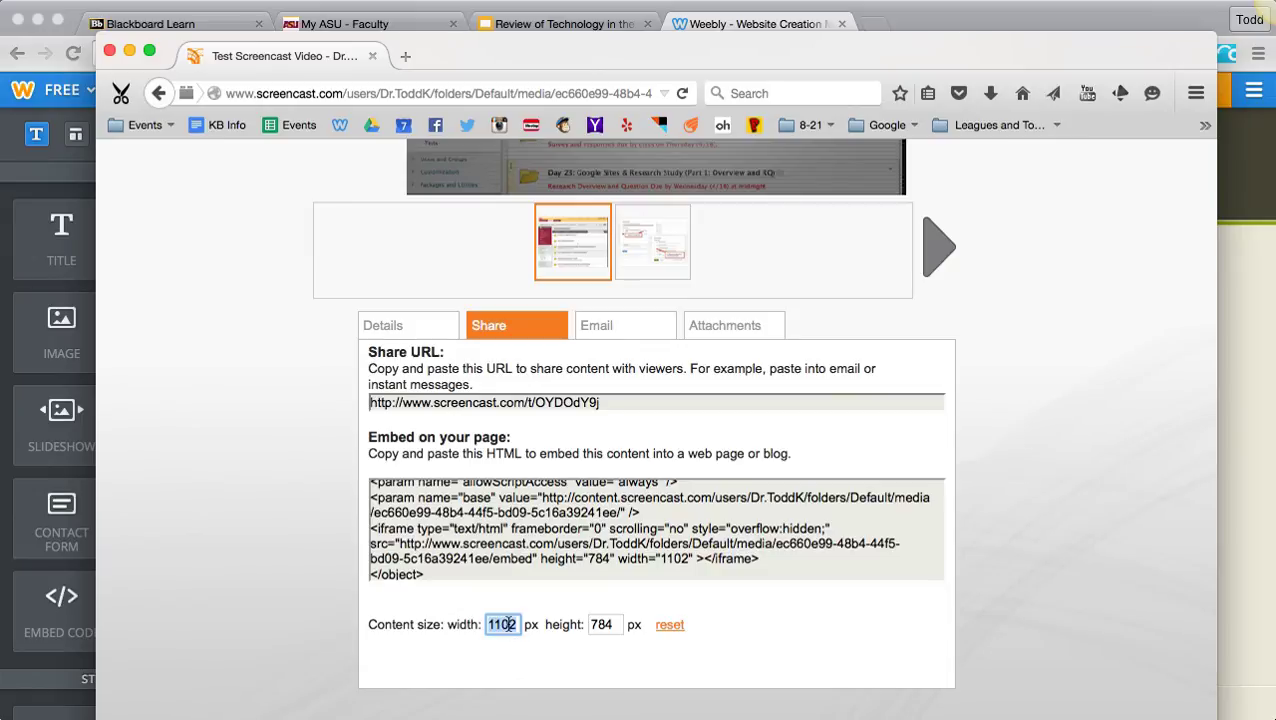
text(800)
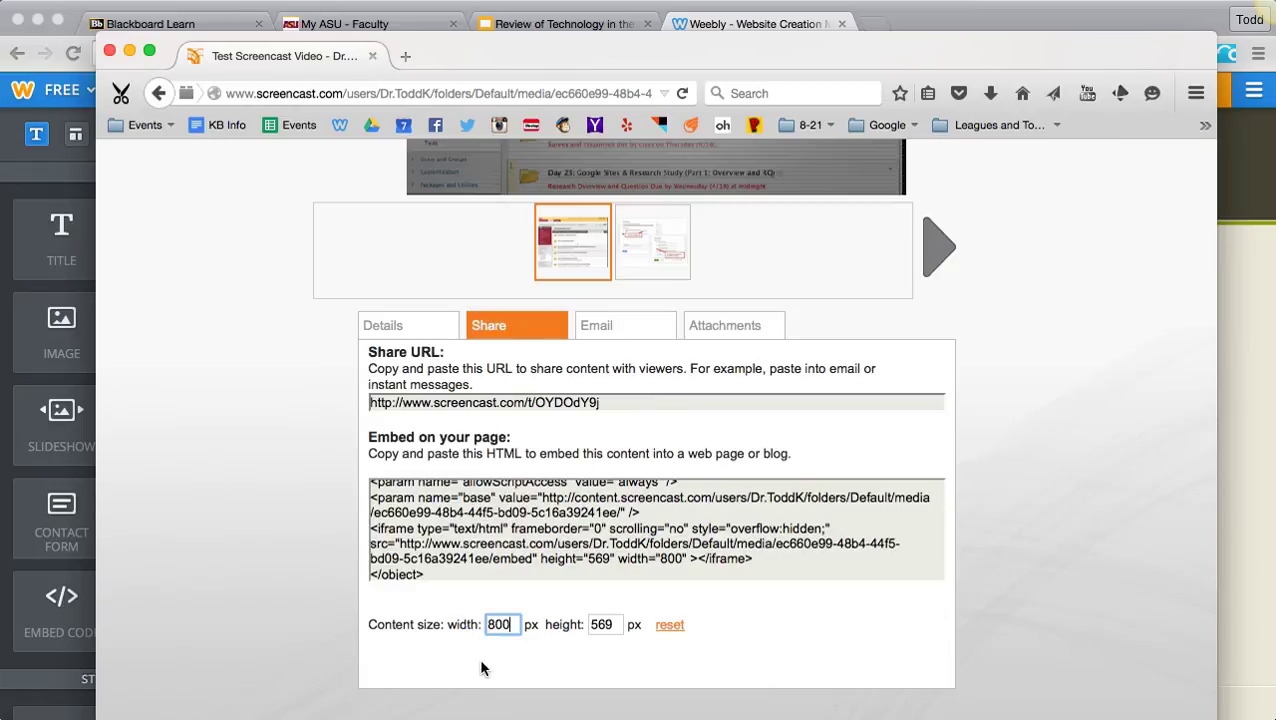
click(522, 666)
- Copy the video's complete HTML embed code
click(580, 521)
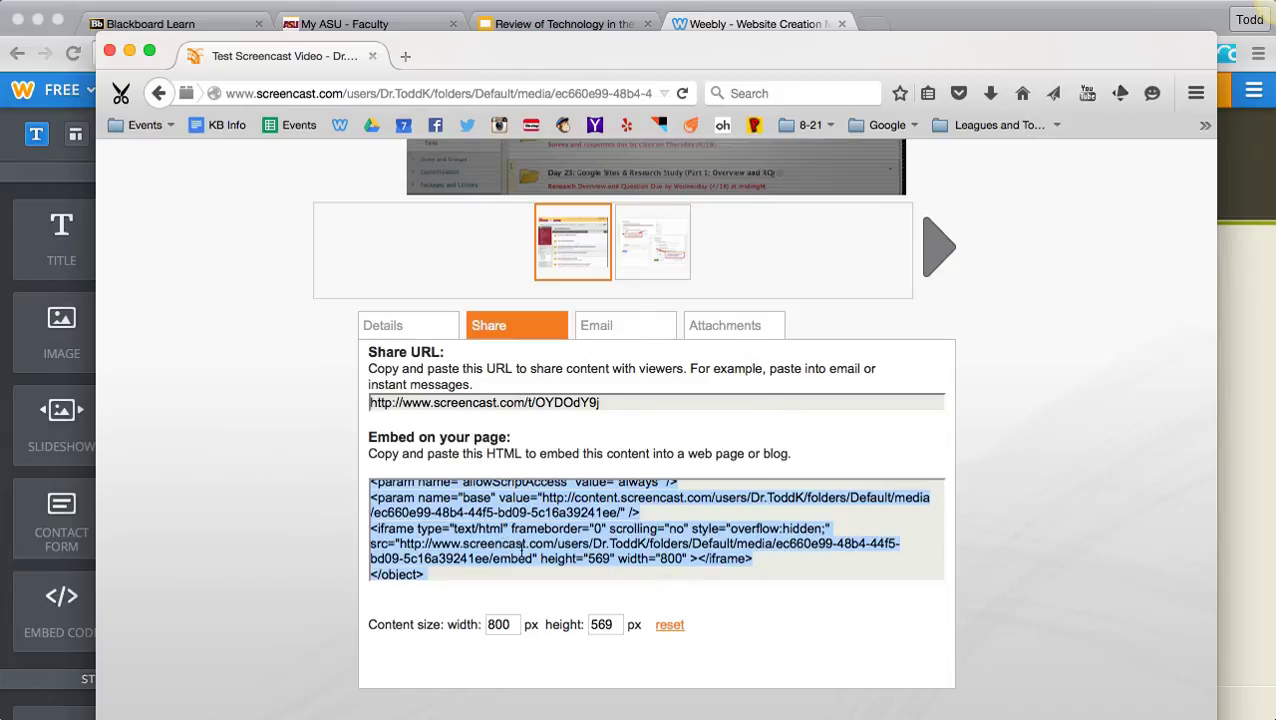
right_click(552, 523)
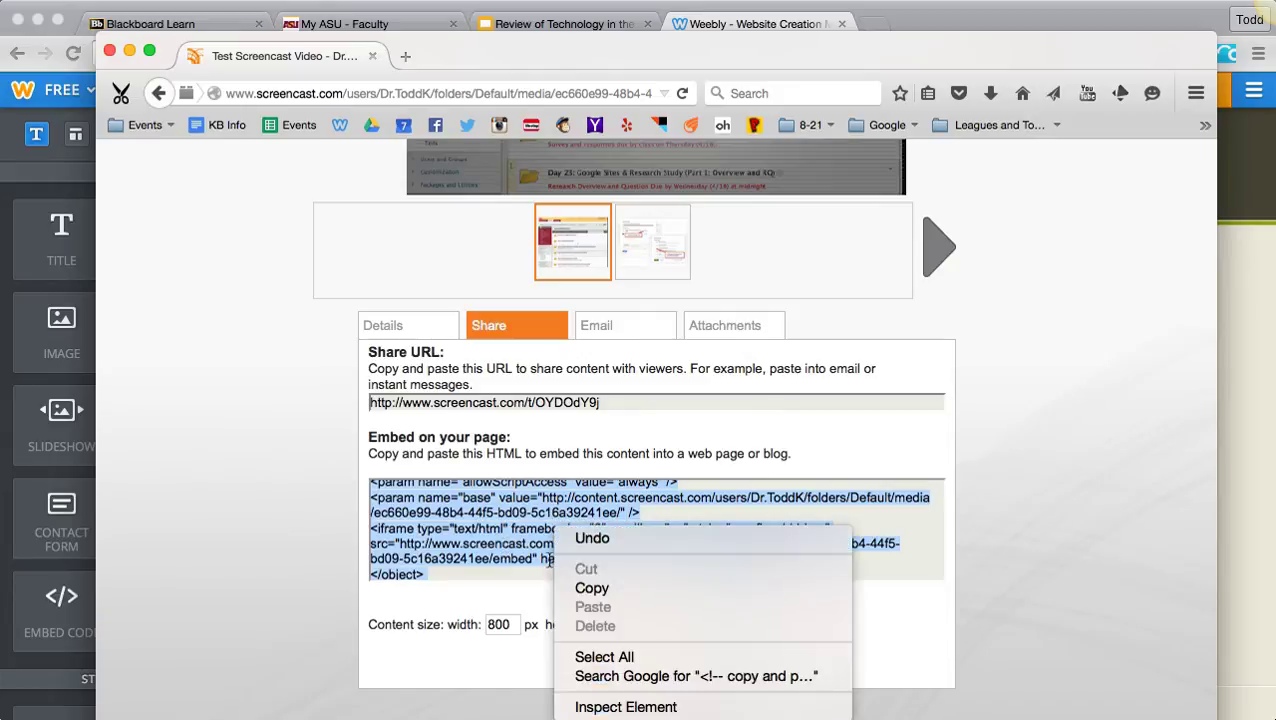
click(568, 584)
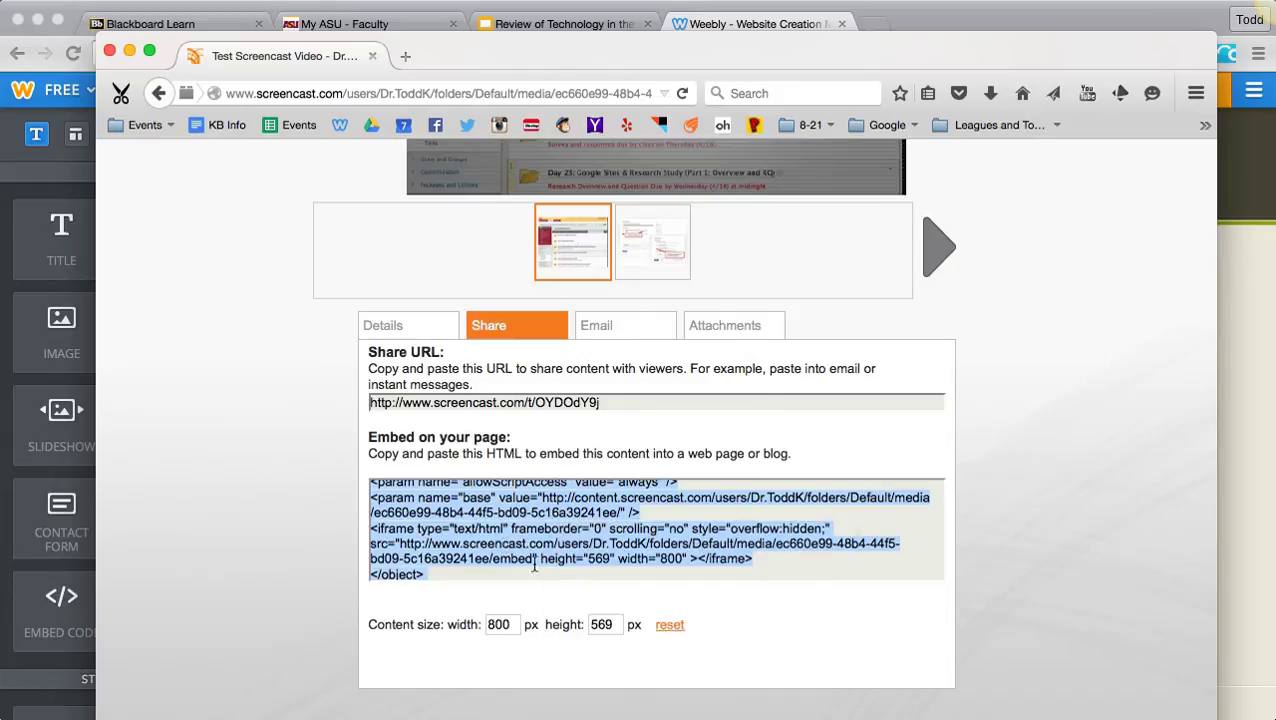
- Return to the Weebly editor, replace the custom HTML placeholder with the copied embed code, and check the embedded video
click(755, 23)
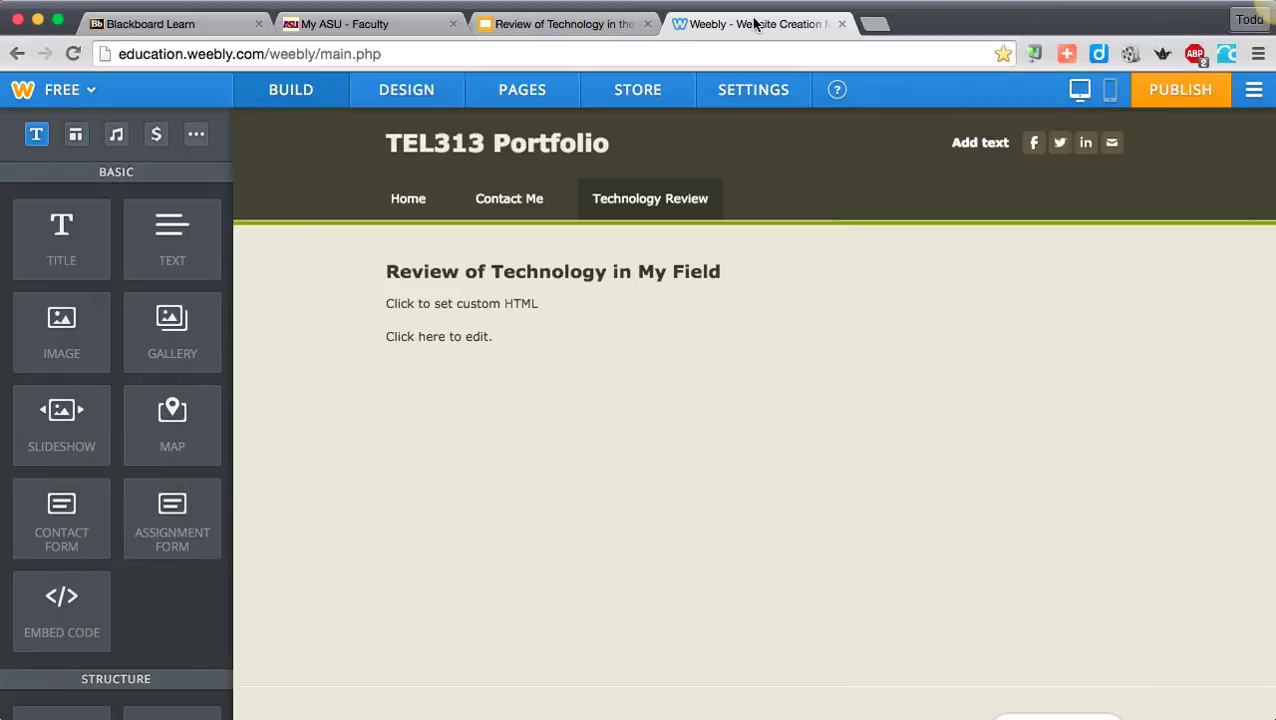
click(451, 304)
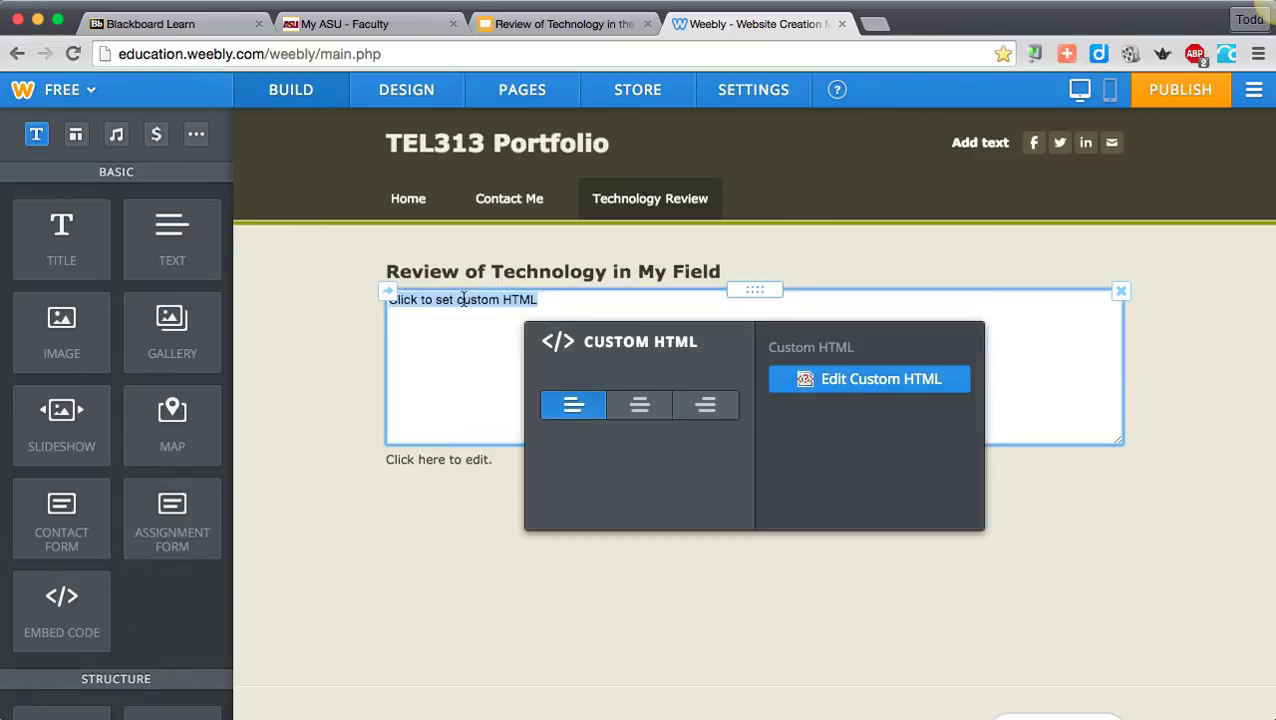
right_click(463, 299)
click(506, 397)
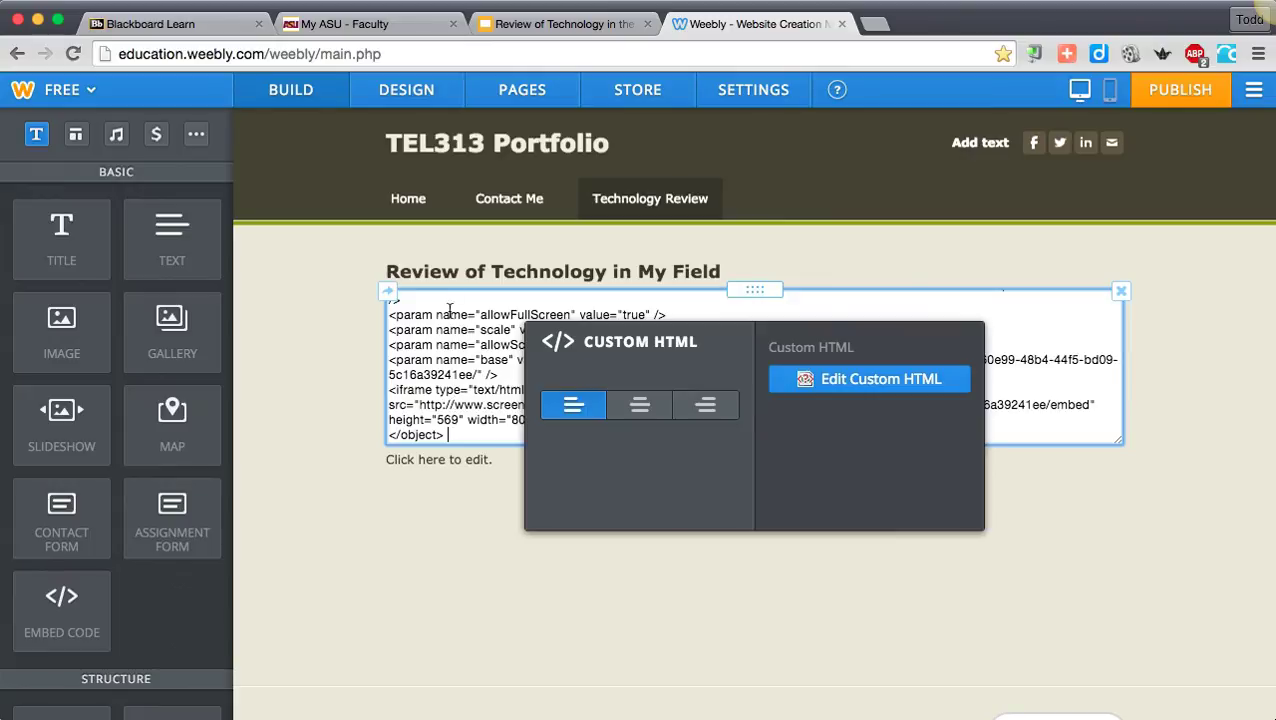
click(306, 326)
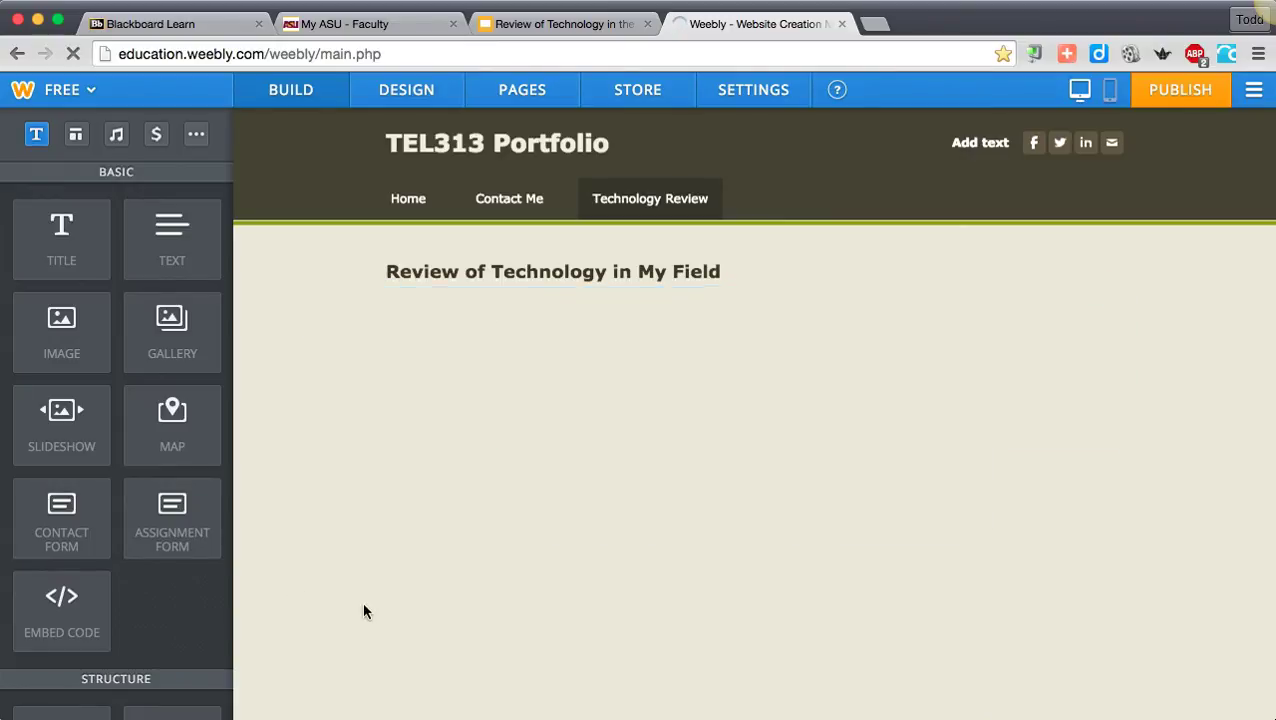
scroll(515, 577, down, 5)
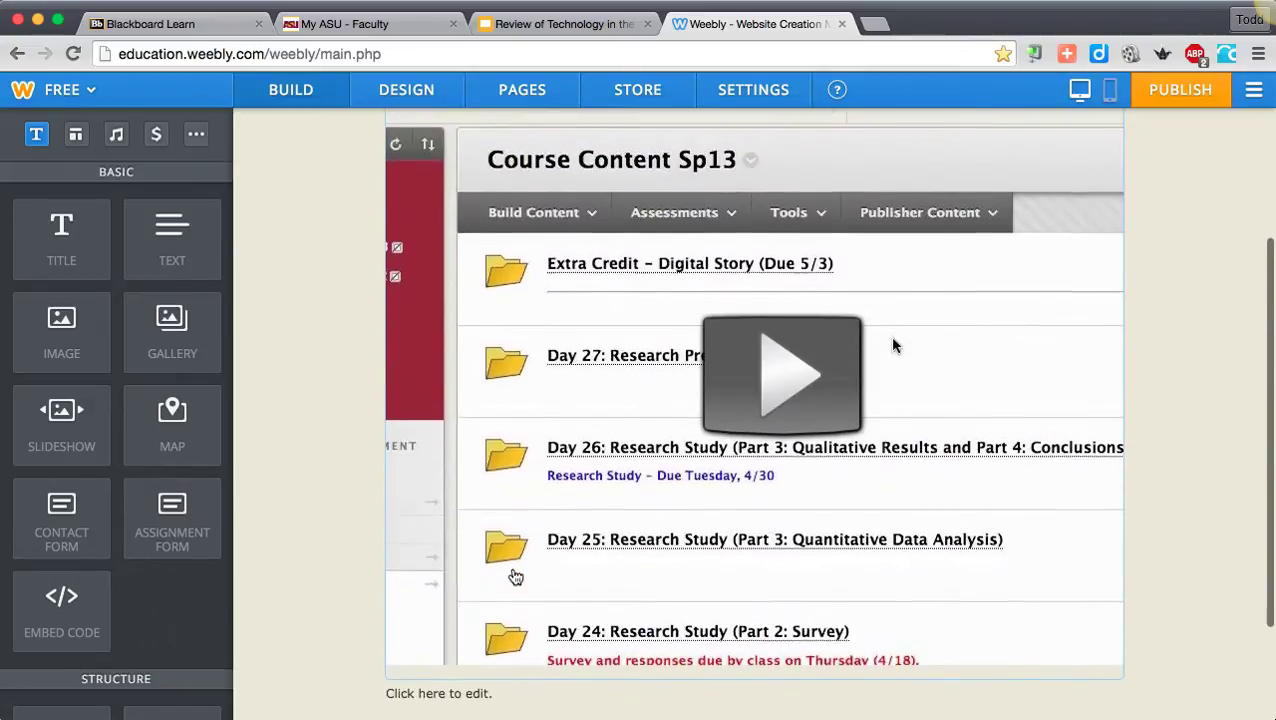
scroll(515, 577, down, 3)
scroll(504, 624, up, 2)
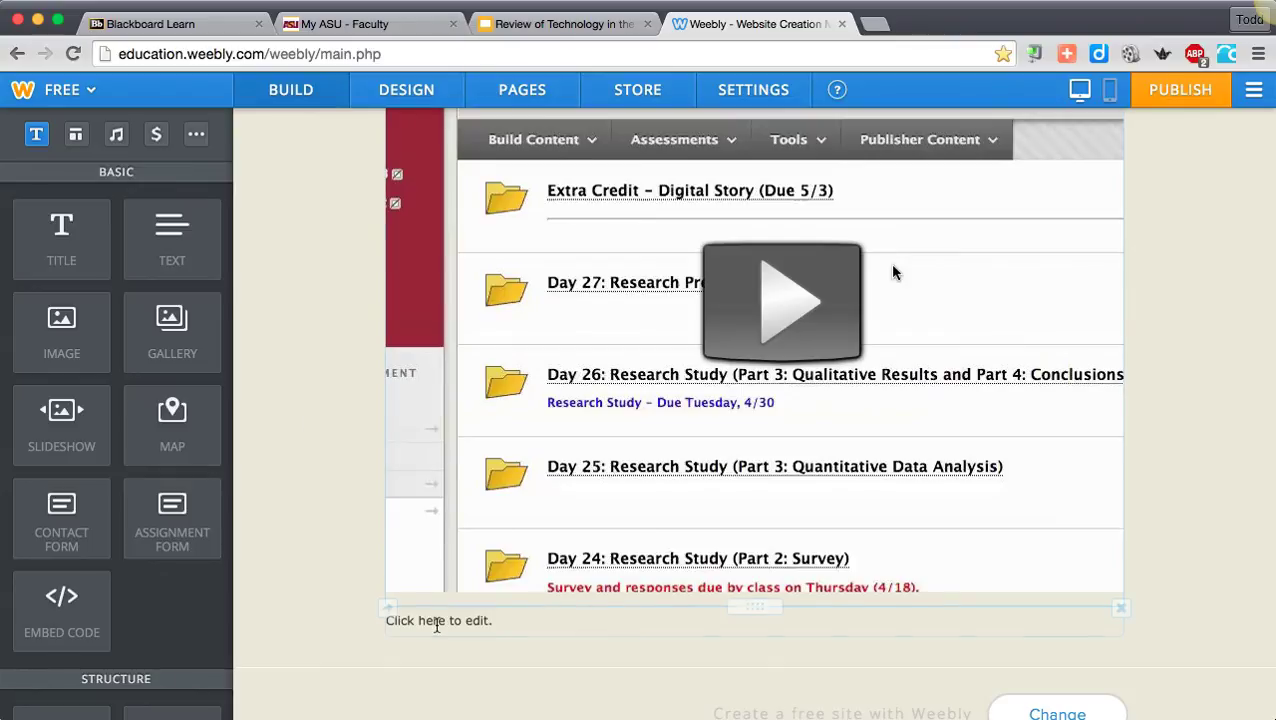
- Enter "Click here to view Google Presentation" in the text element below the embedded video
click(437, 620)
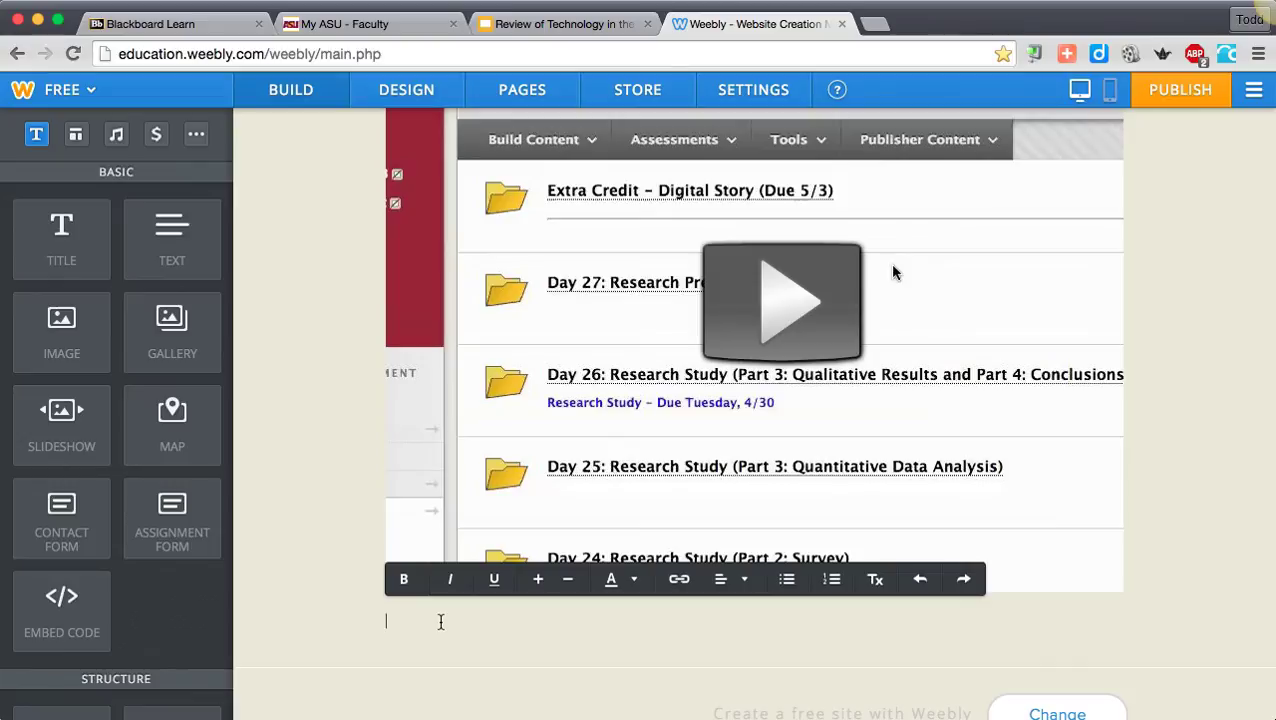
text(Click here to view Google Pre)
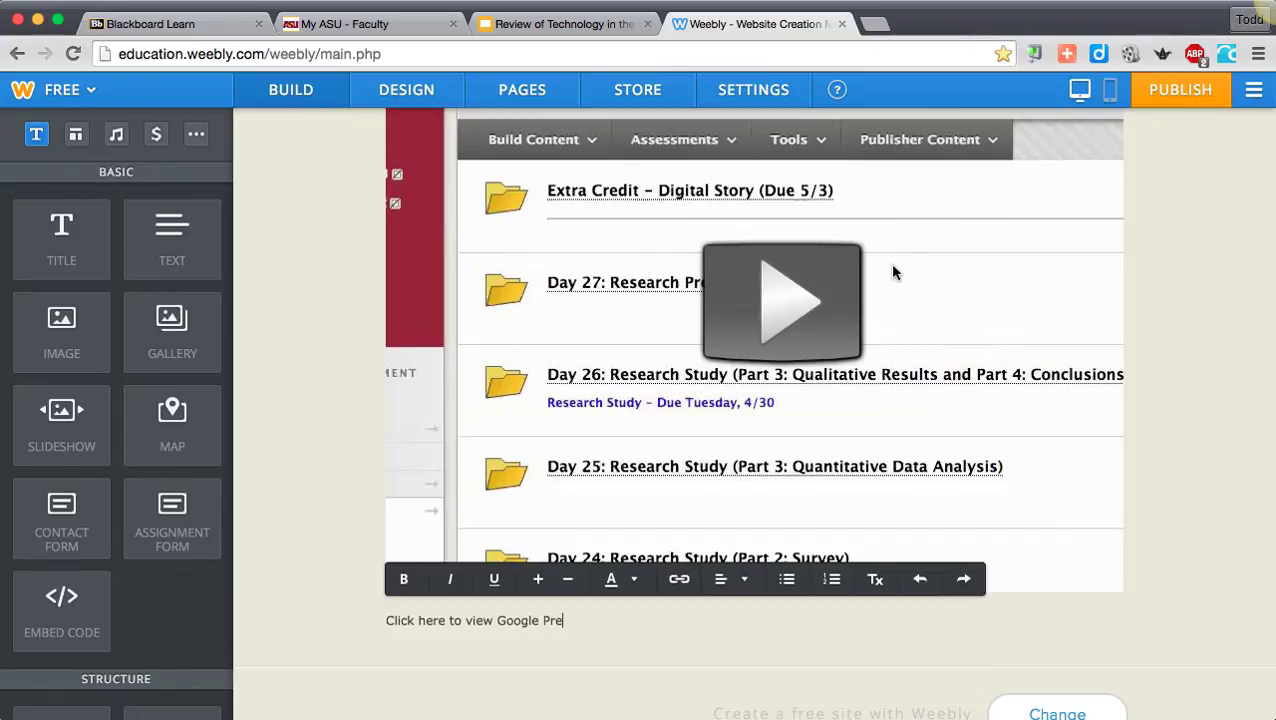
text(sentation)
- Switch to the Google Slides presentation, set link sharing to "Anyone at Arizona State University with the link", and copy the sharing link
click(581, 28)
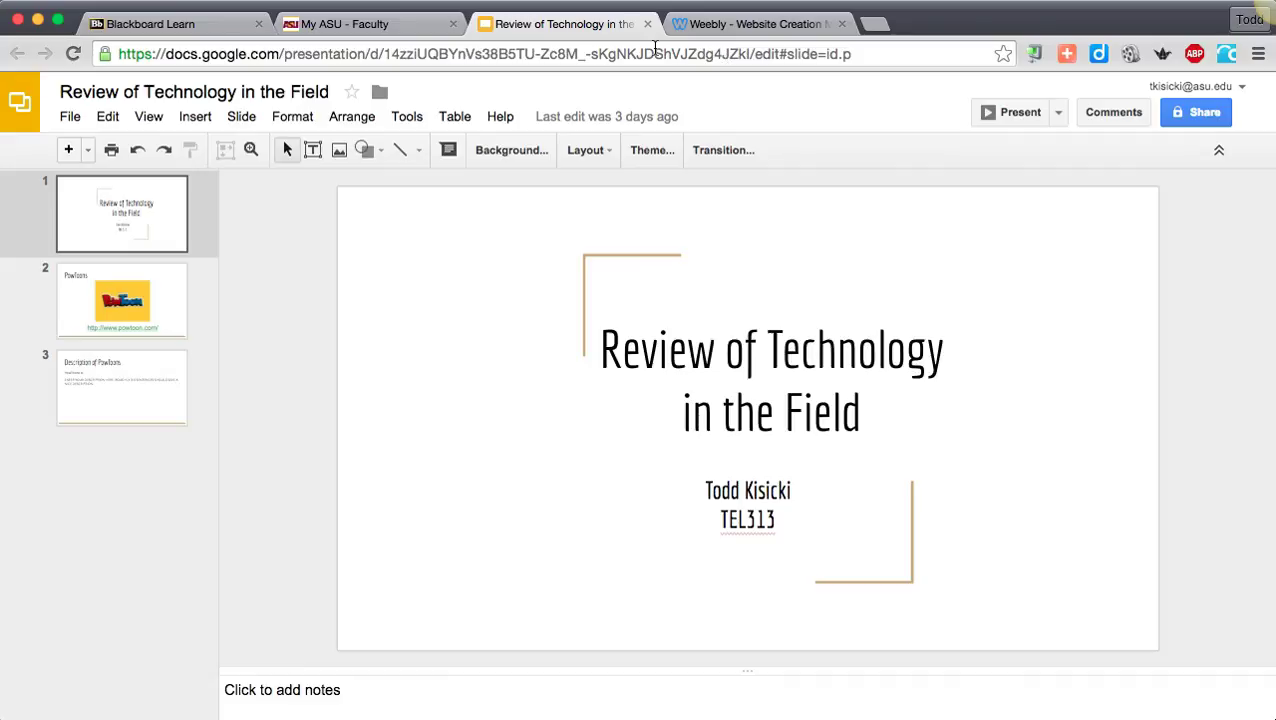
click(628, 49)
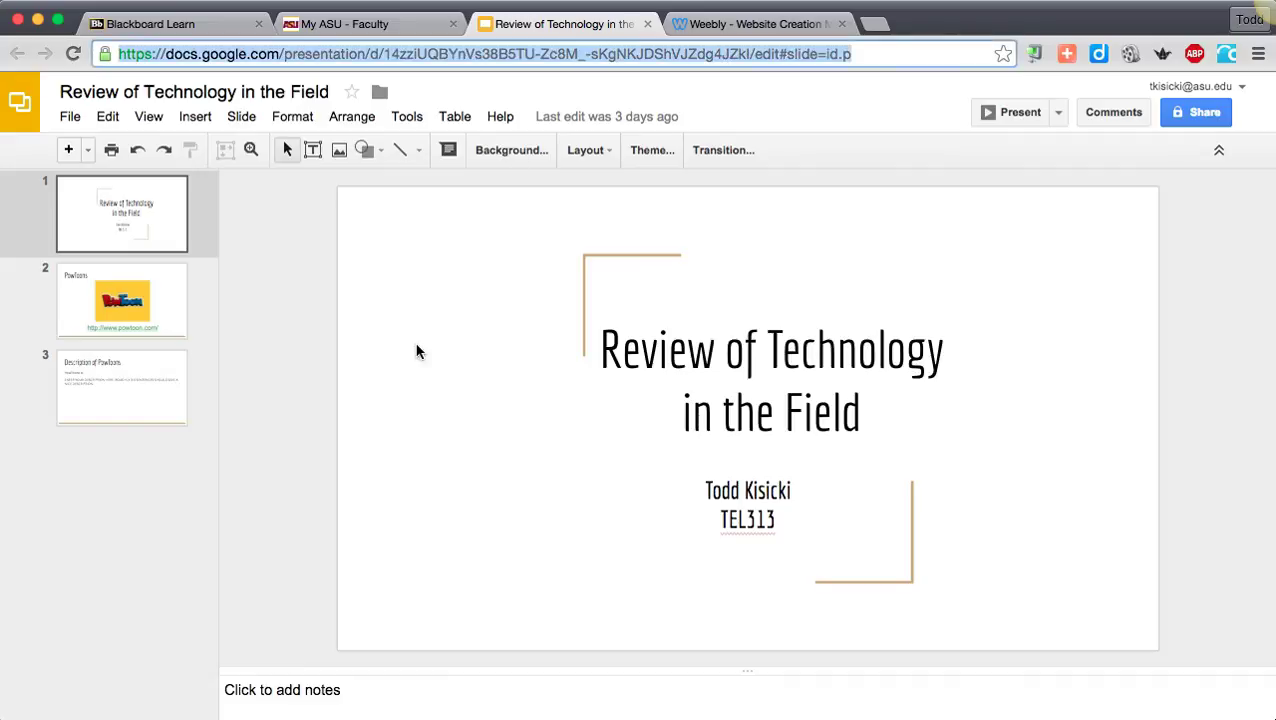
click(1200, 115)
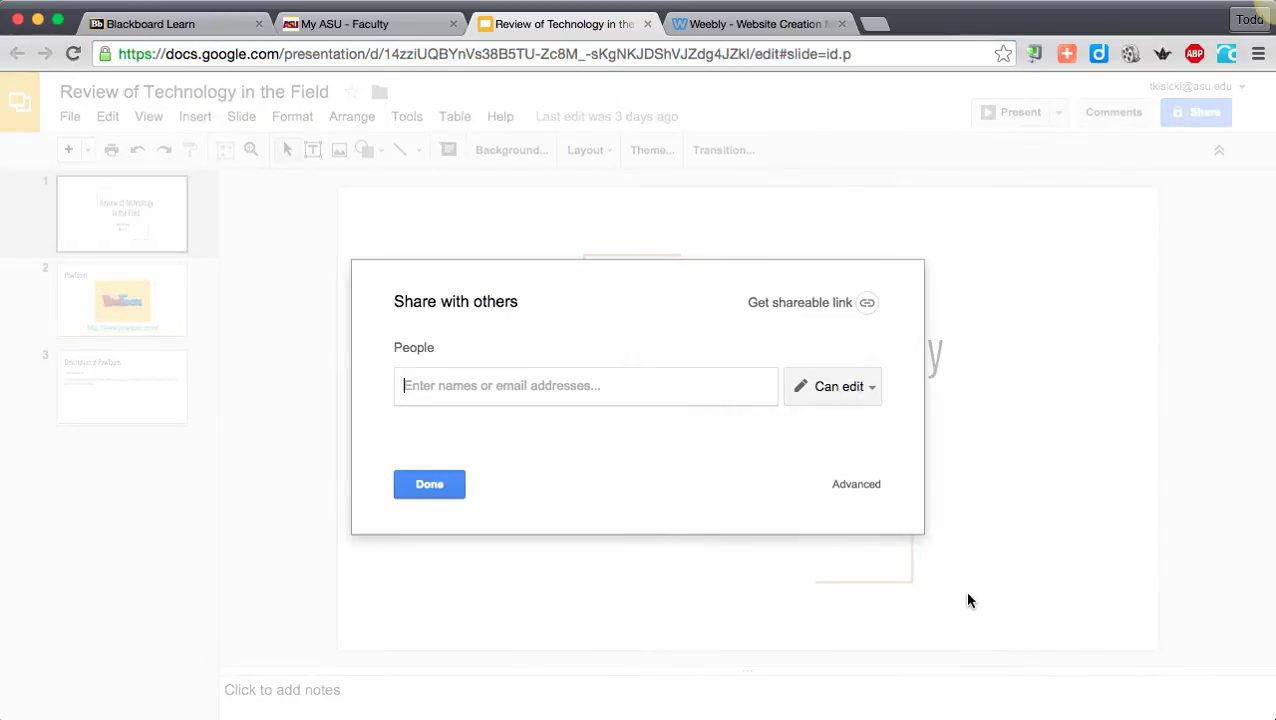
click(858, 485)
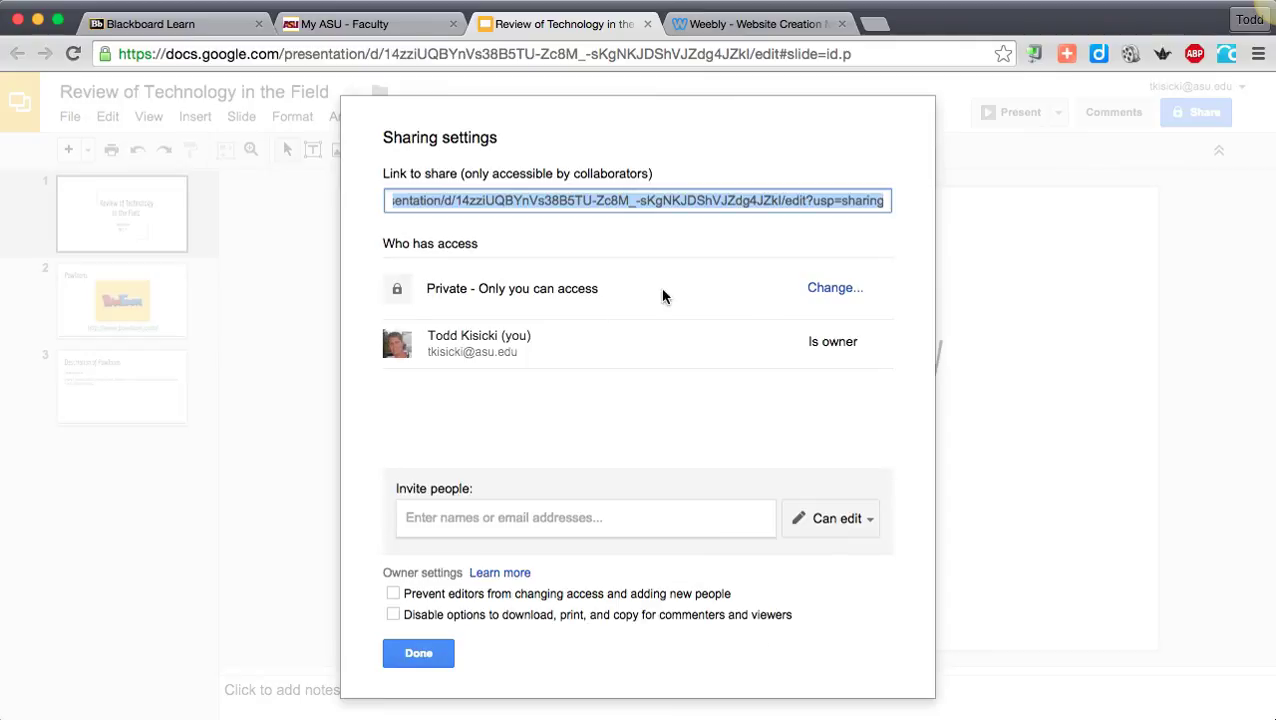
click(820, 290)
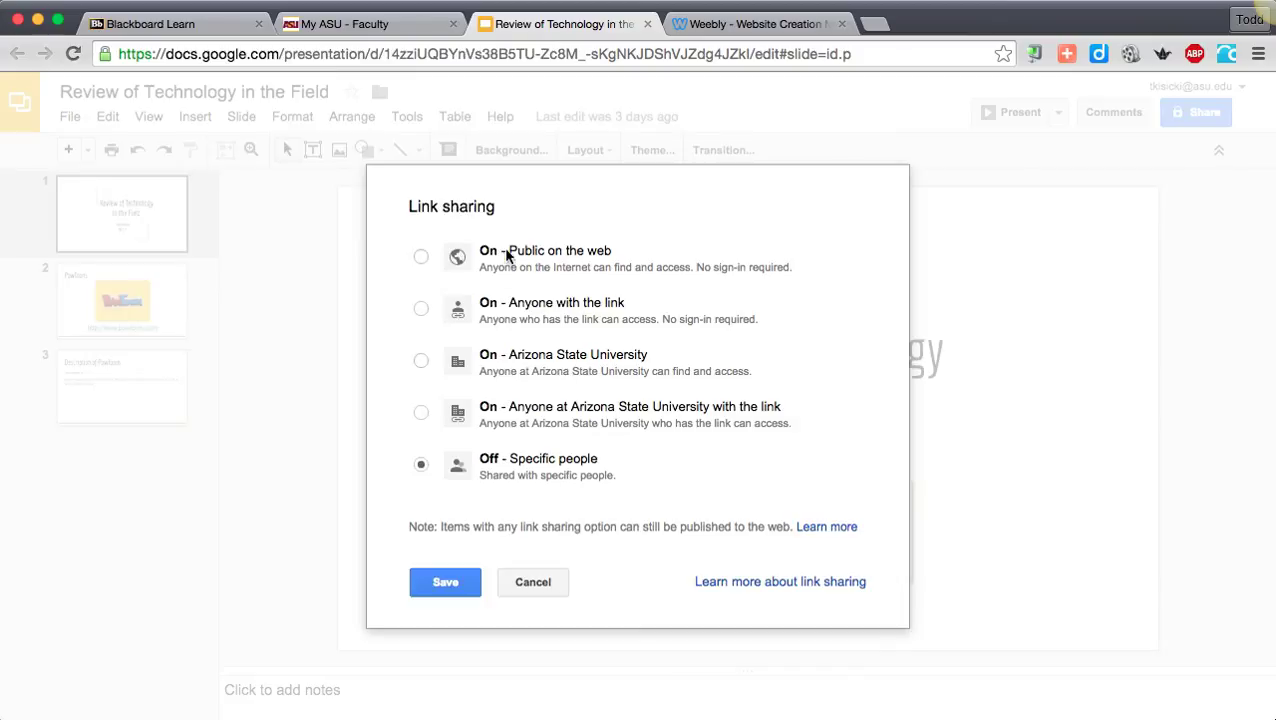
click(516, 304)
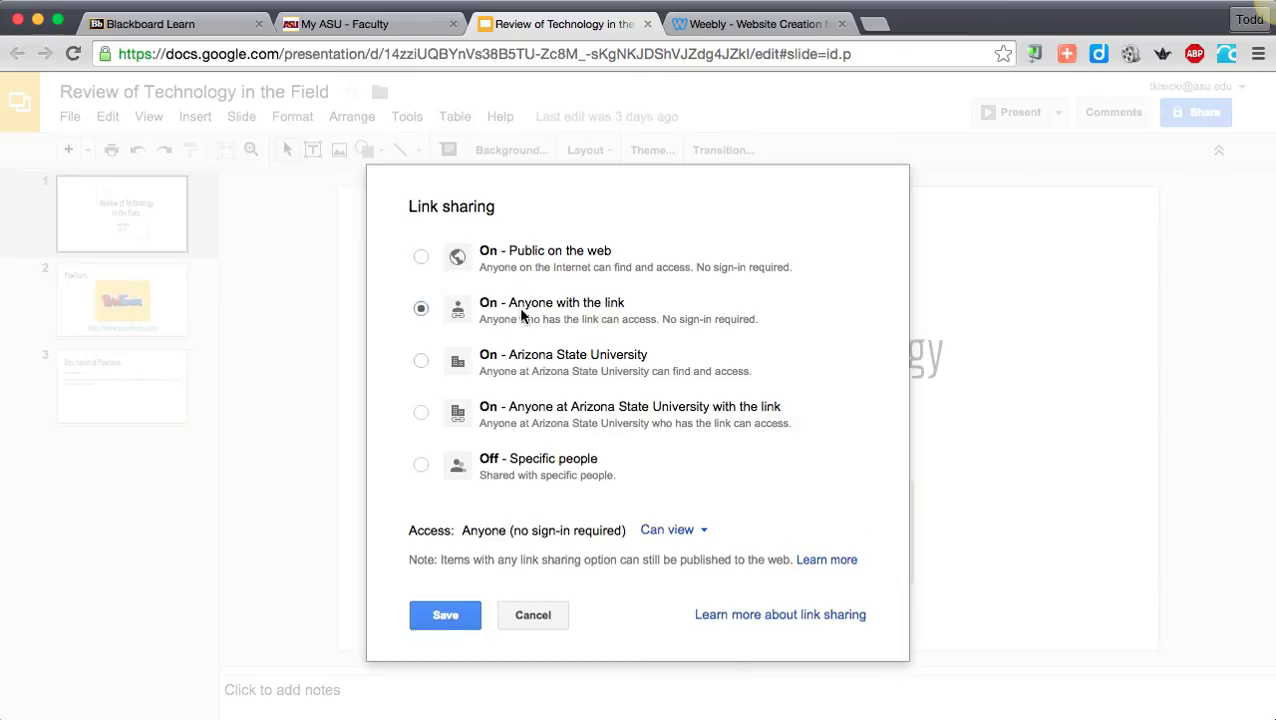
click(526, 418)
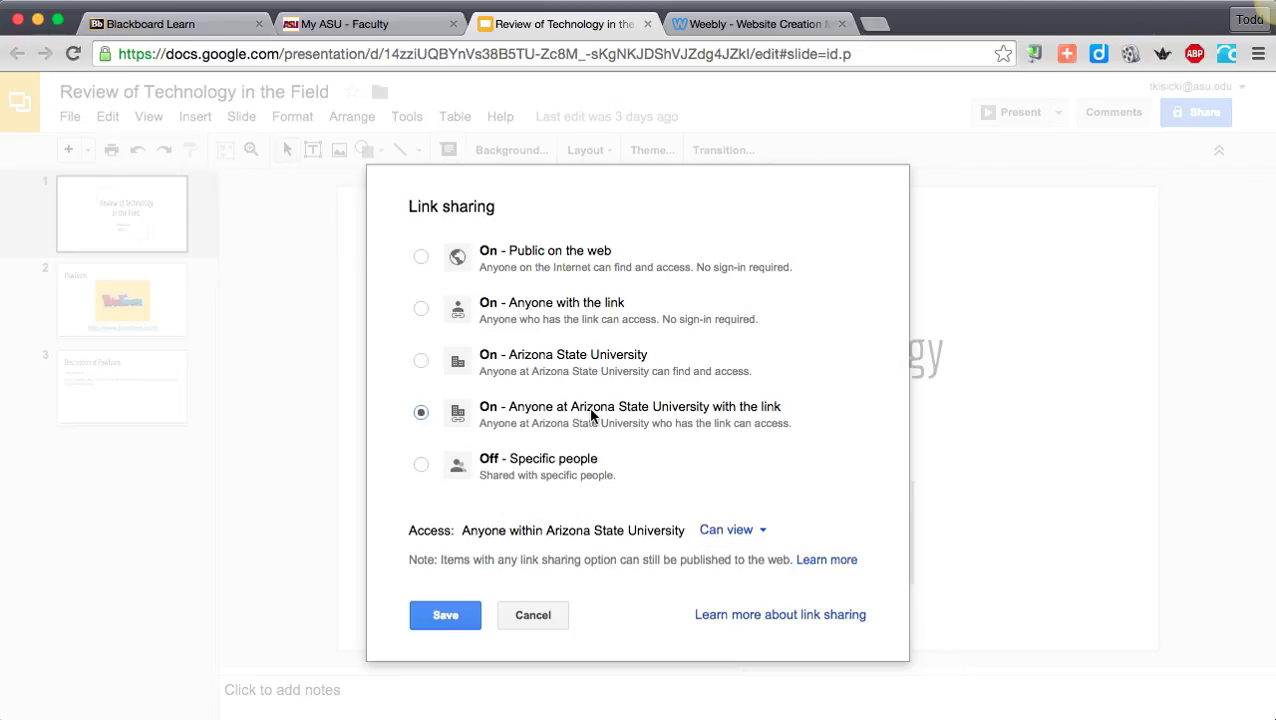
click(446, 615)
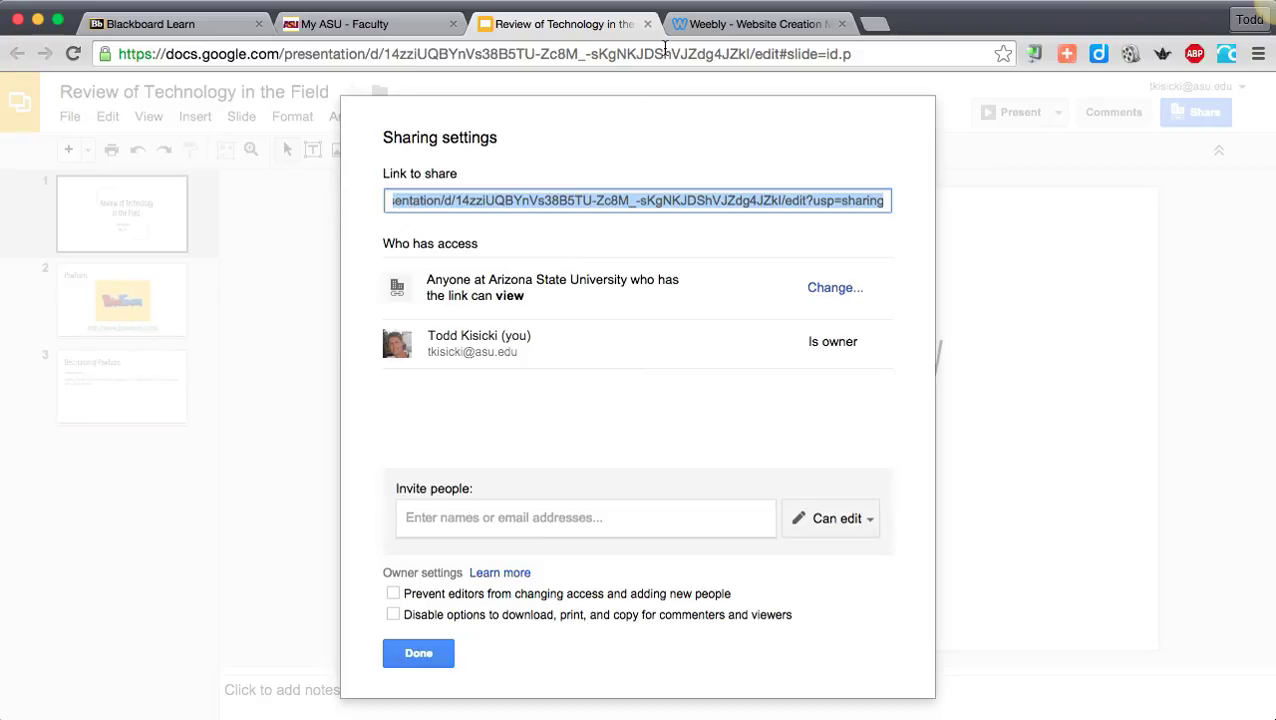
right_click(575, 198)
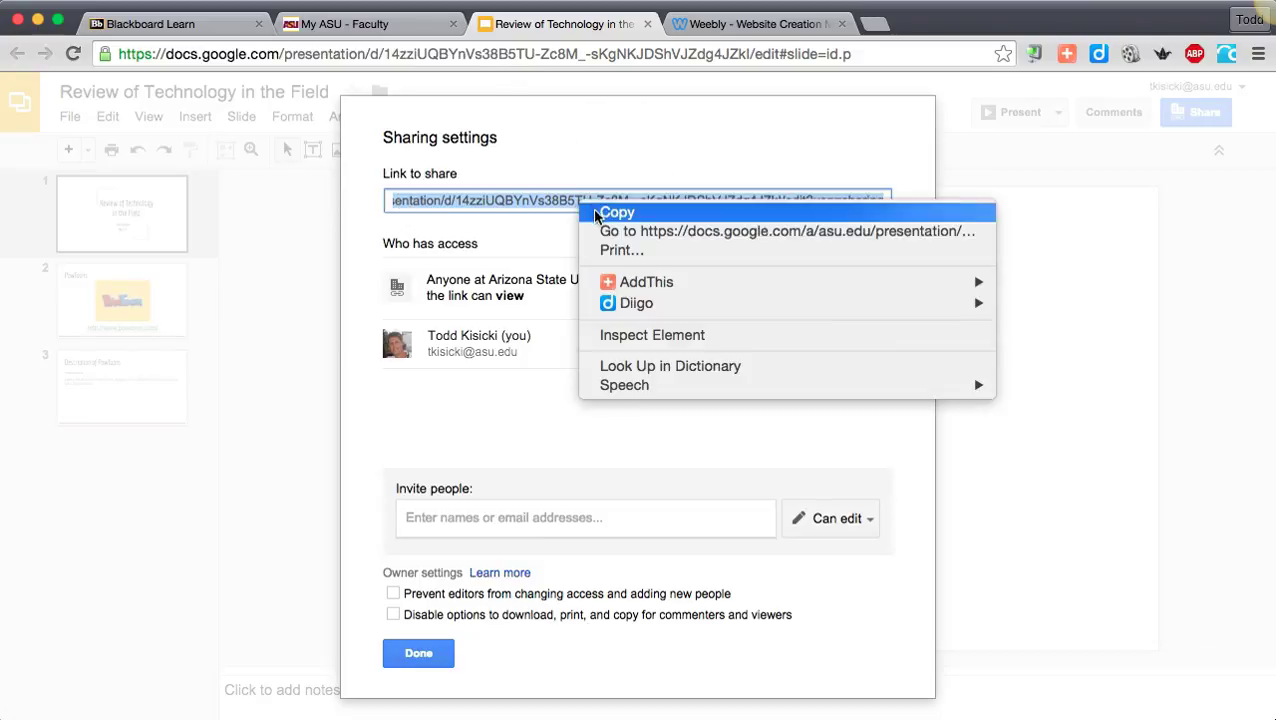
click(615, 213)
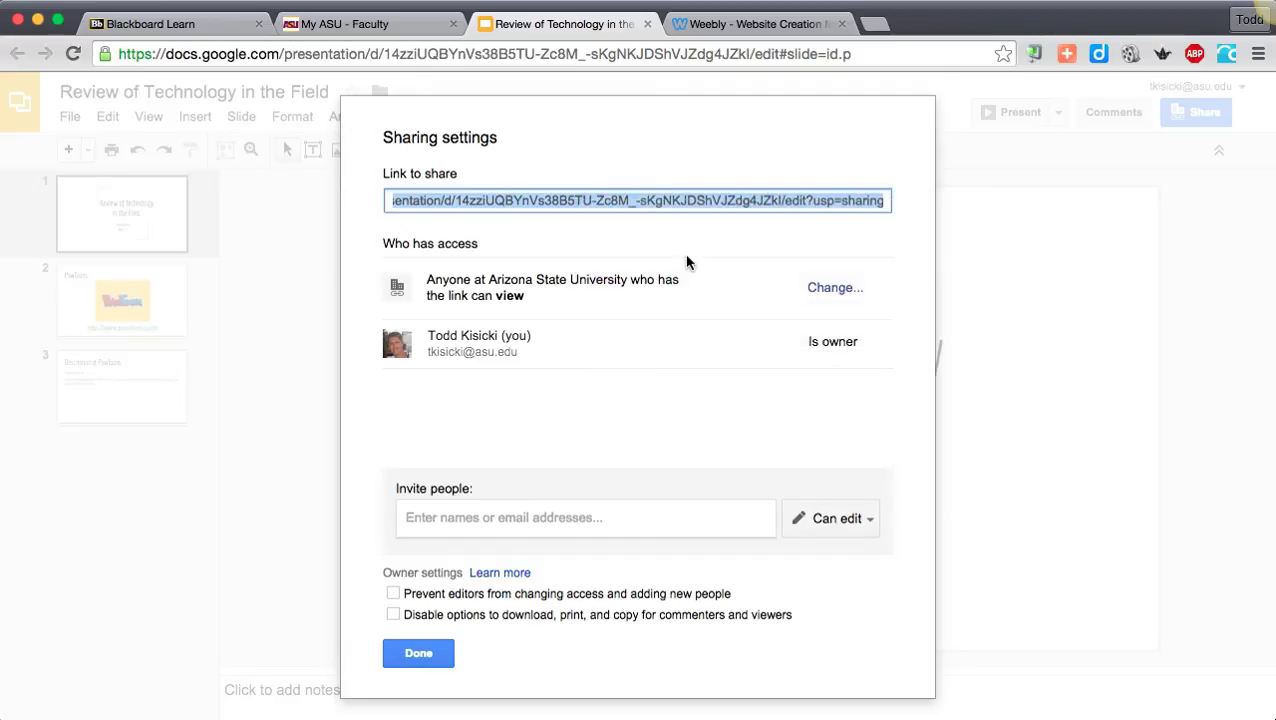
- Return to the Weebly editor and link the "Click here to view Google Presentation" text to the copied URL, opening in a new window
click(692, 25)
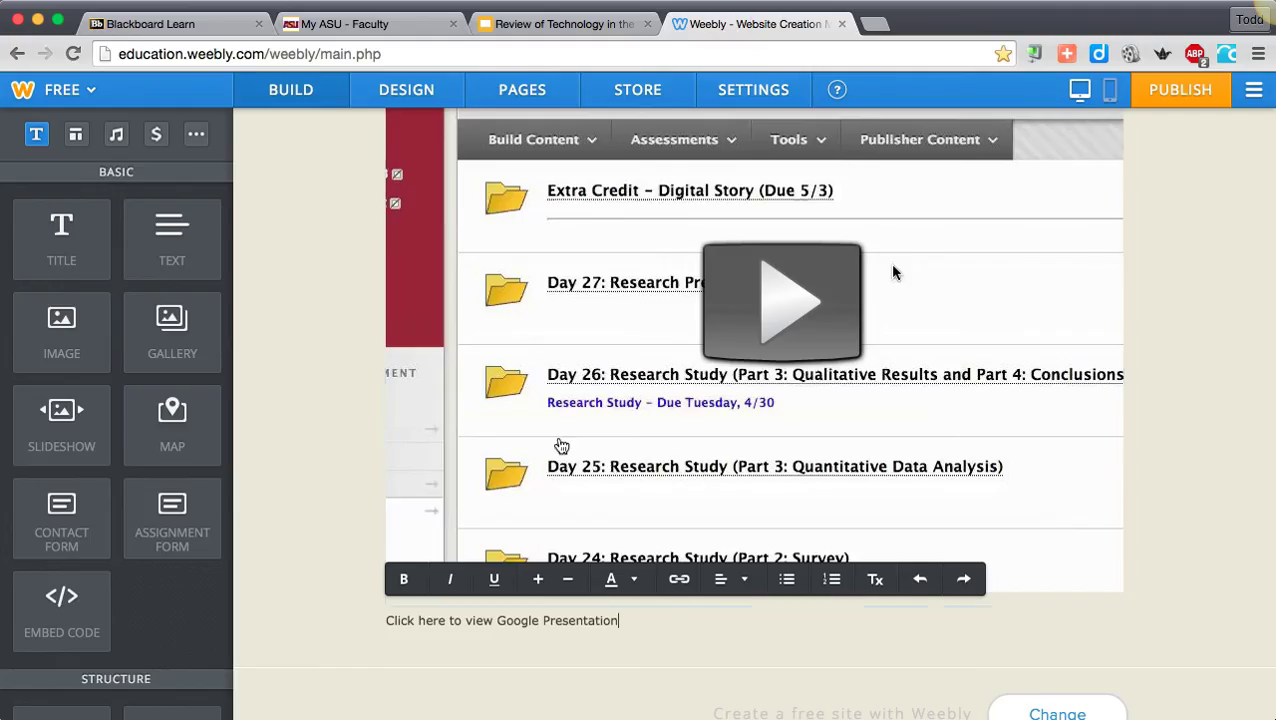
drag(617, 620, 389, 622)
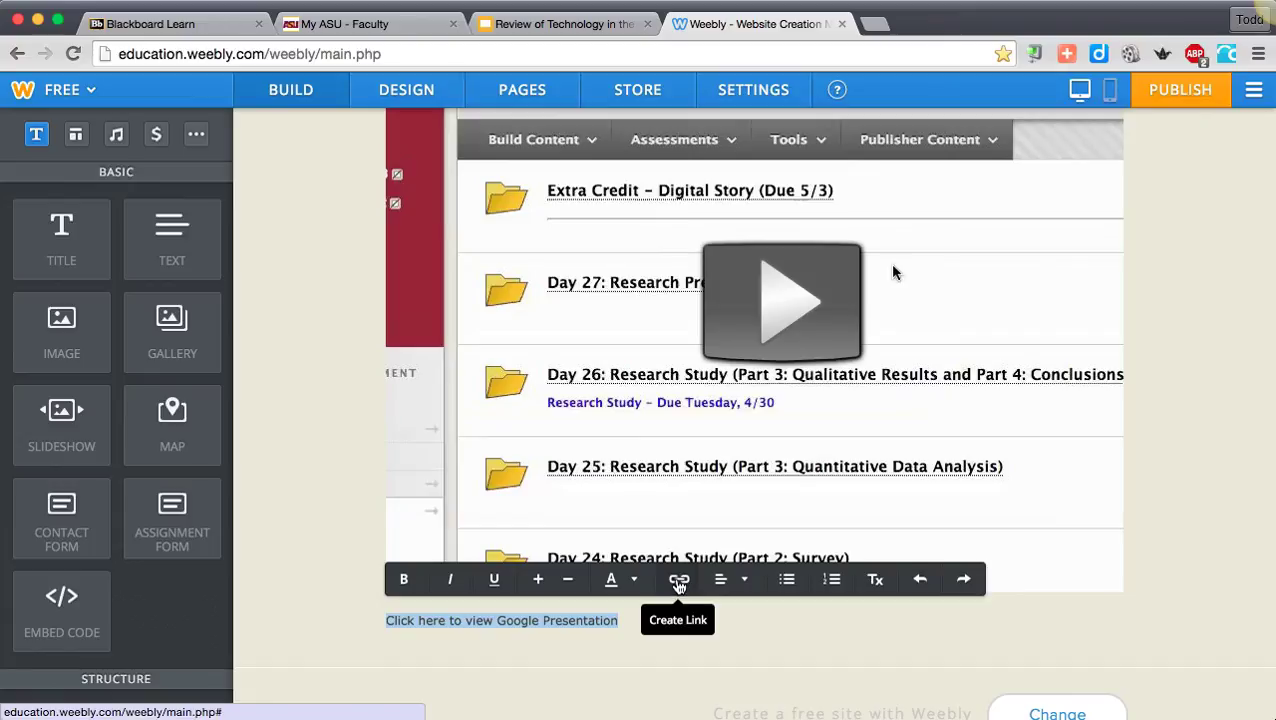
click(740, 582)
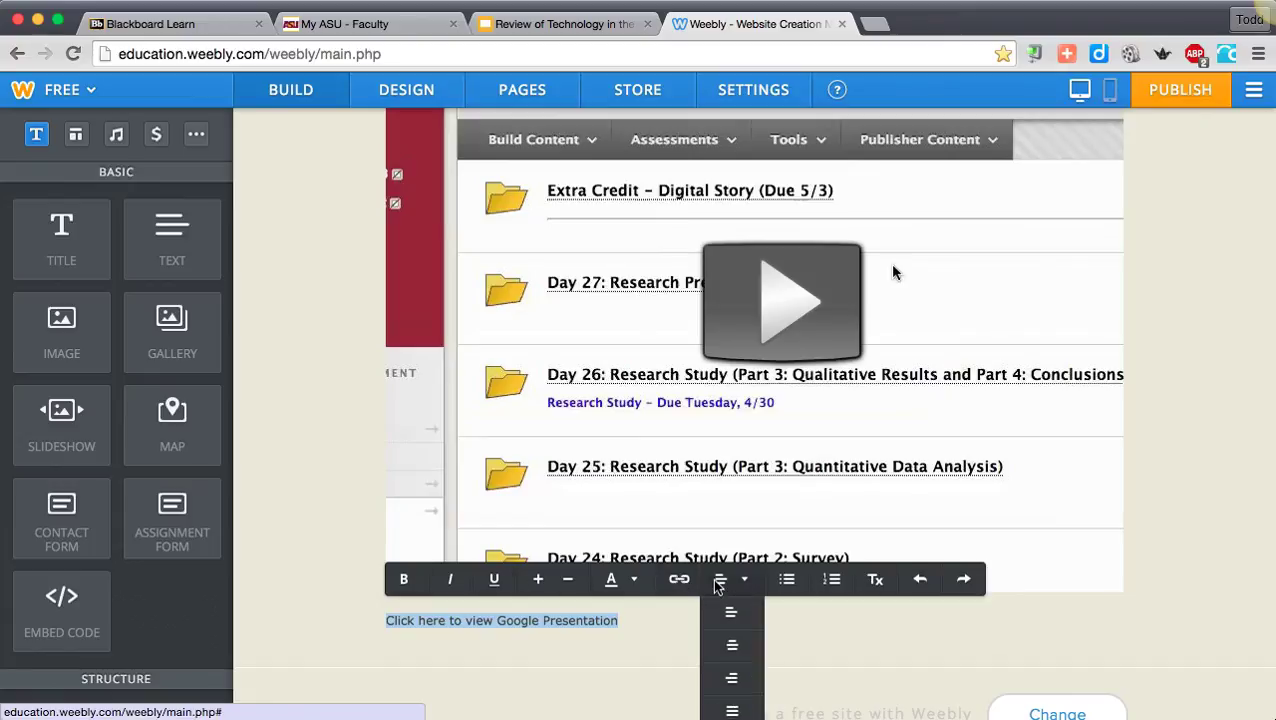
click(678, 579)
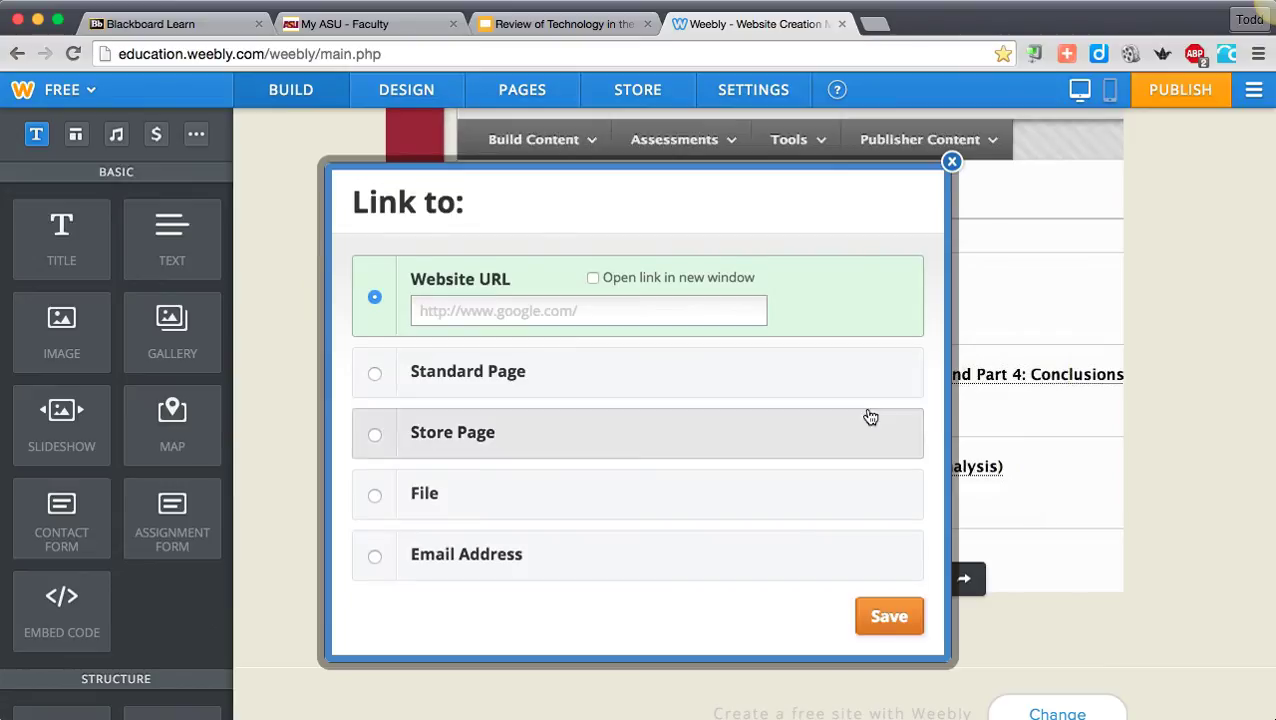
click(467, 316)
right_click(465, 311)
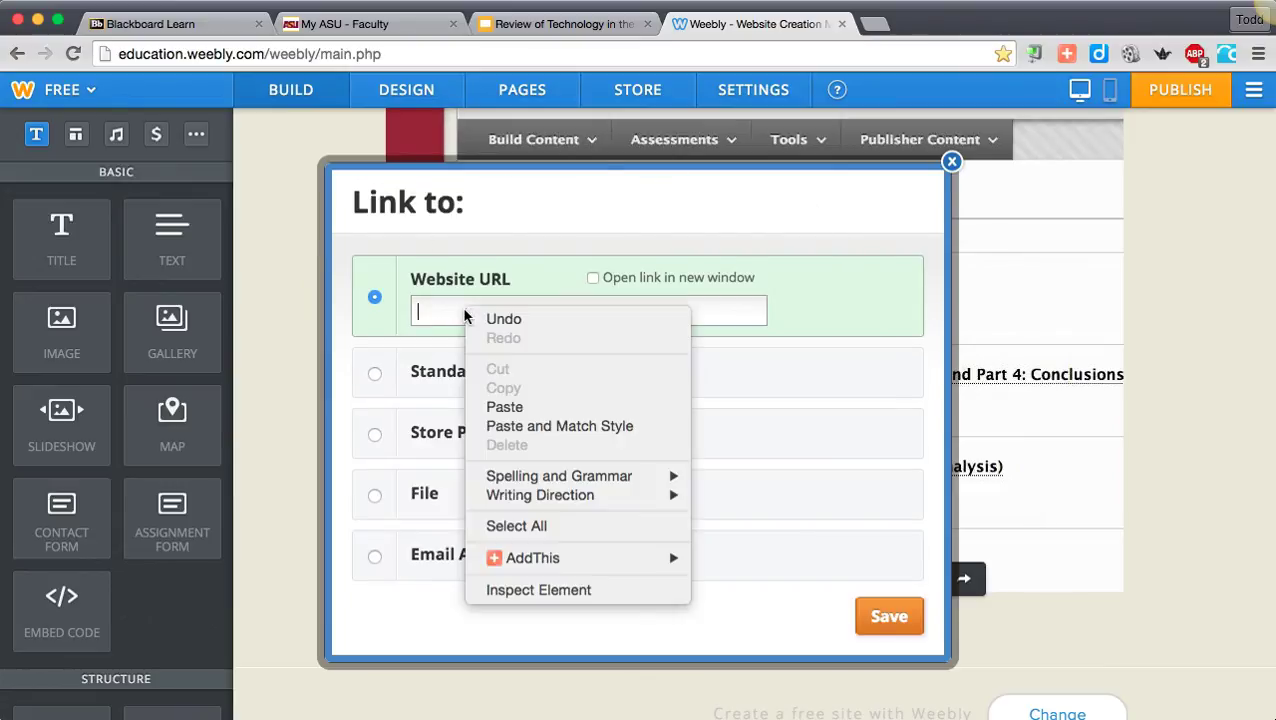
click(505, 405)
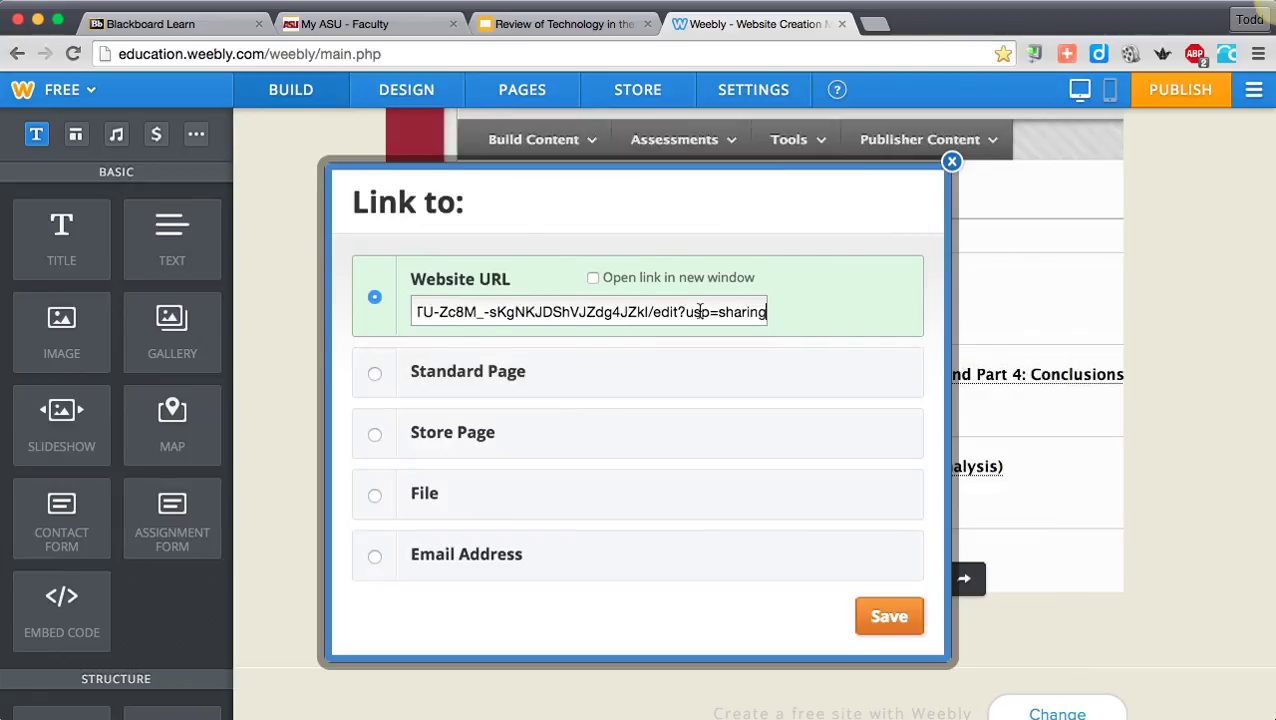
click(594, 283)
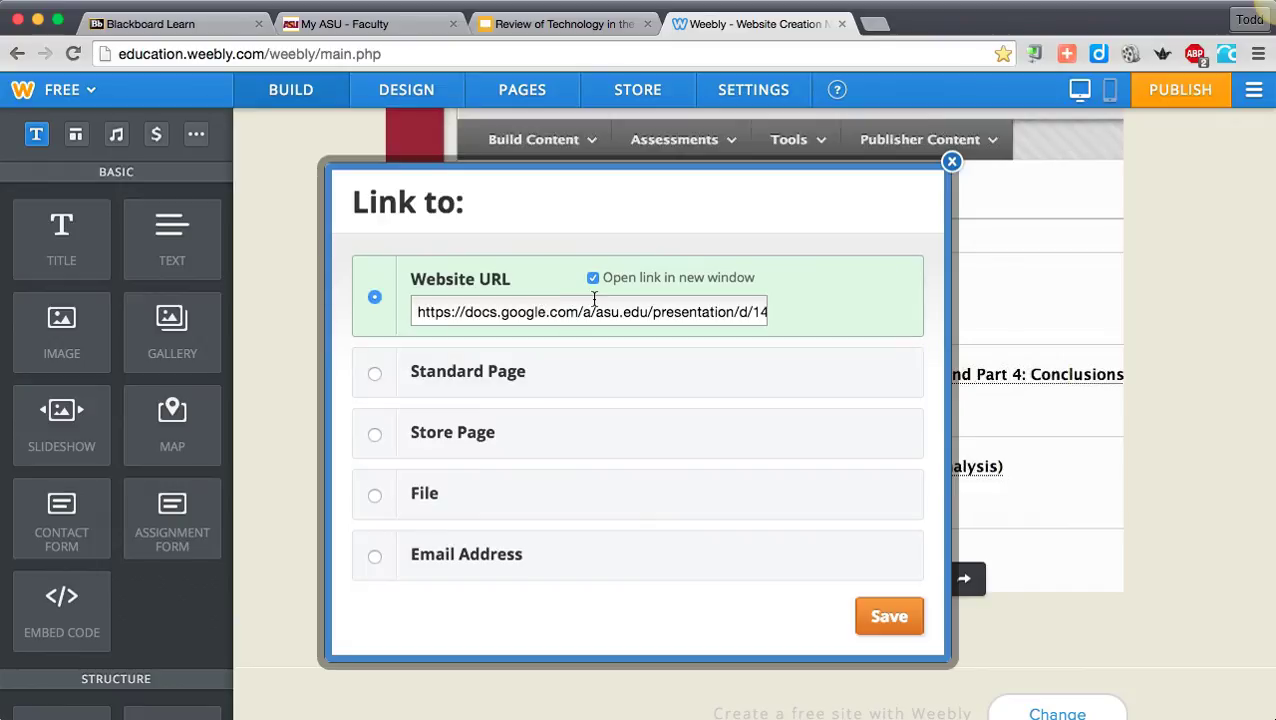
click(889, 616)
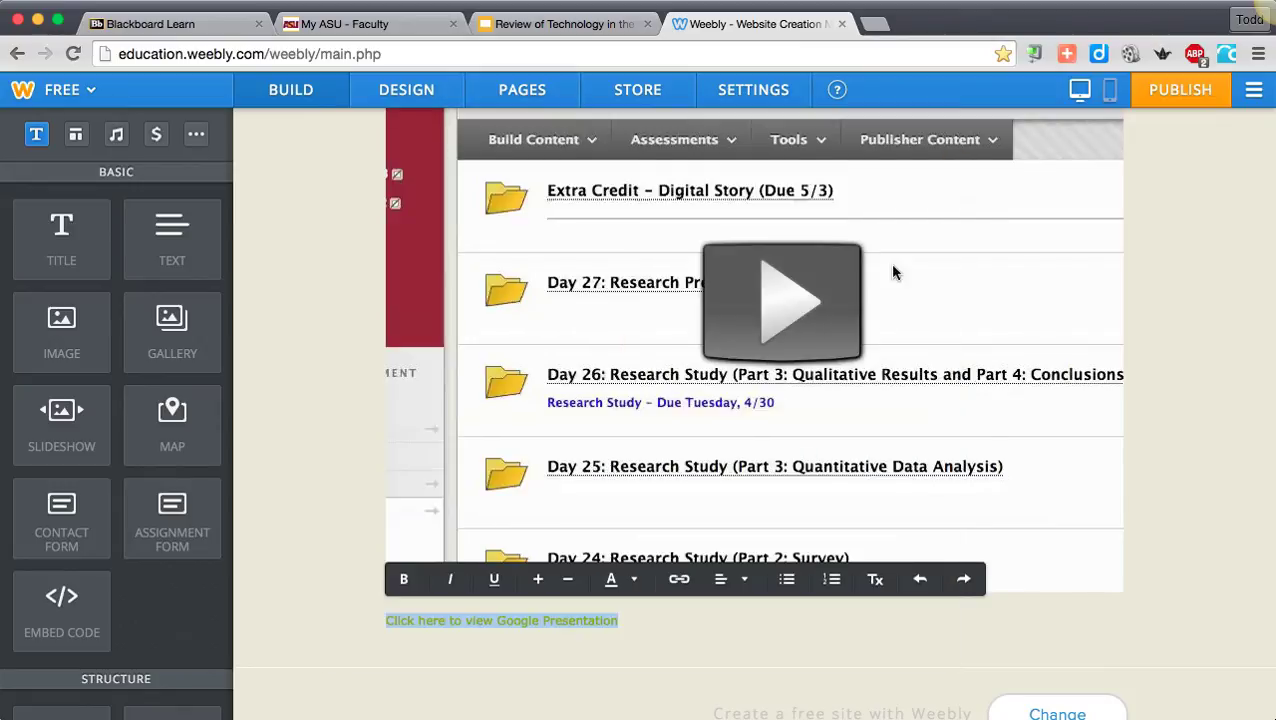
- Check the link target attached to the "Click here to view Google Presentation" text
click(494, 658)
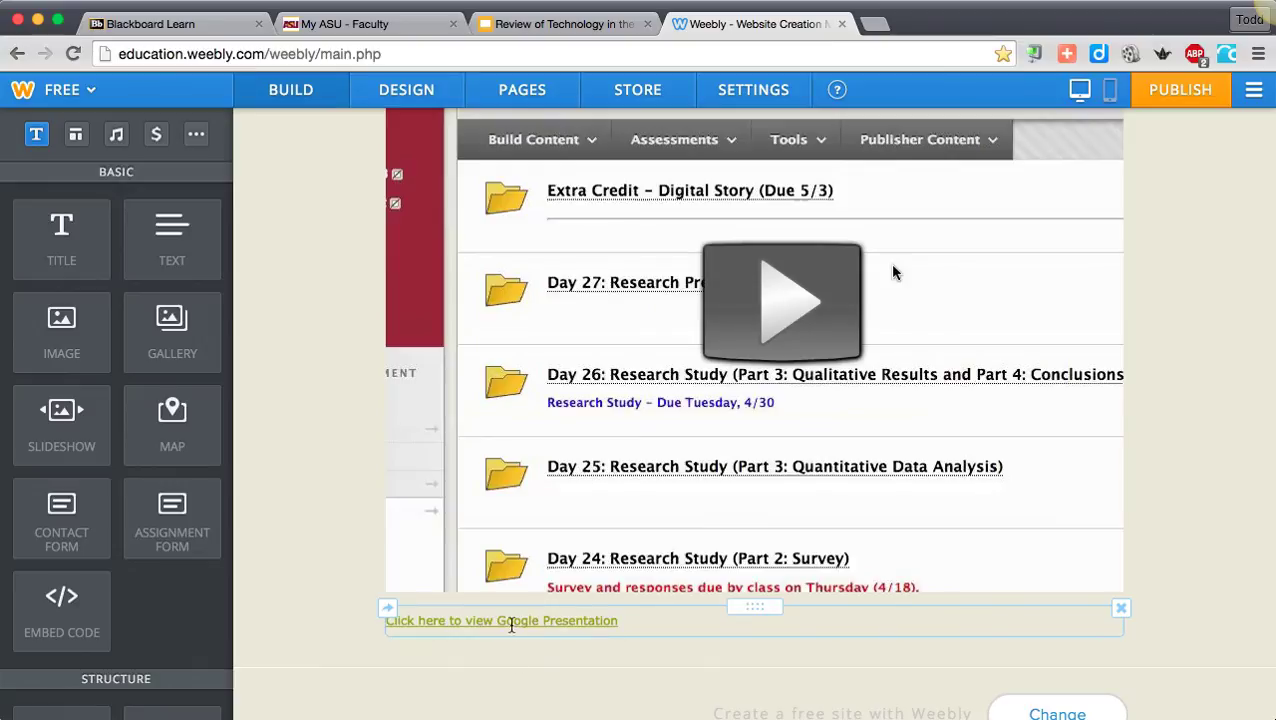
click(511, 622)
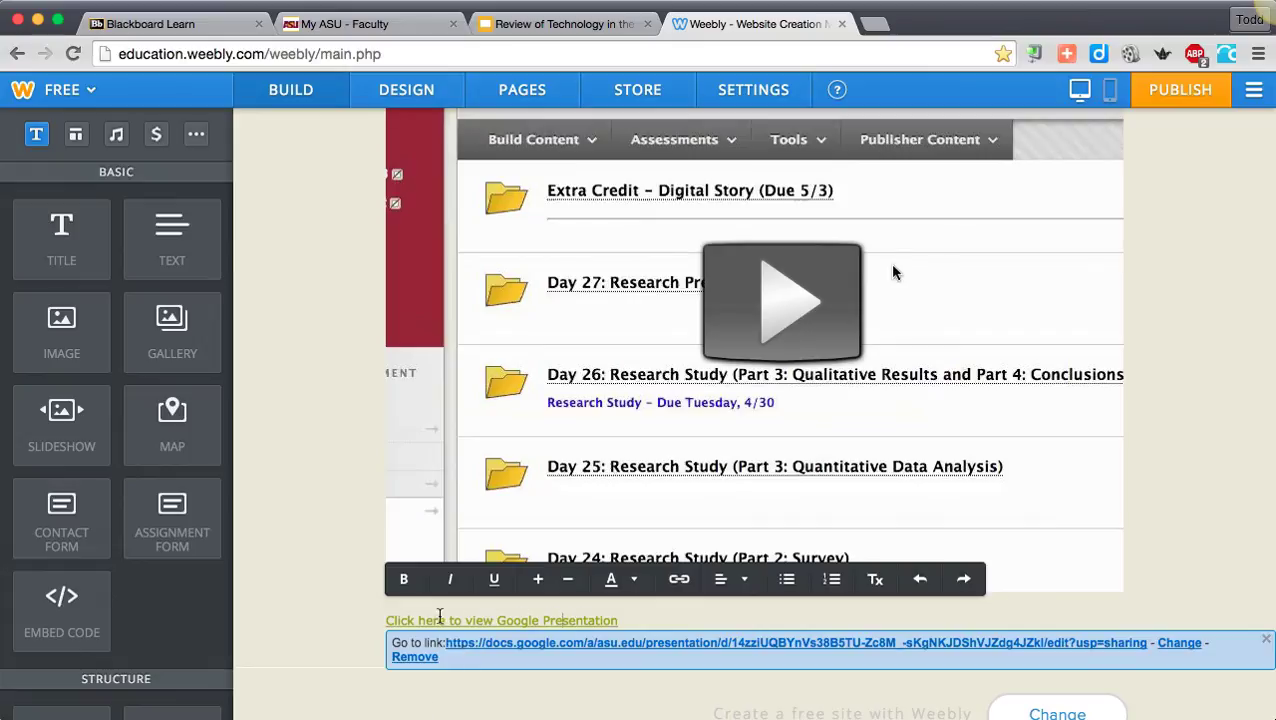
click(327, 601)
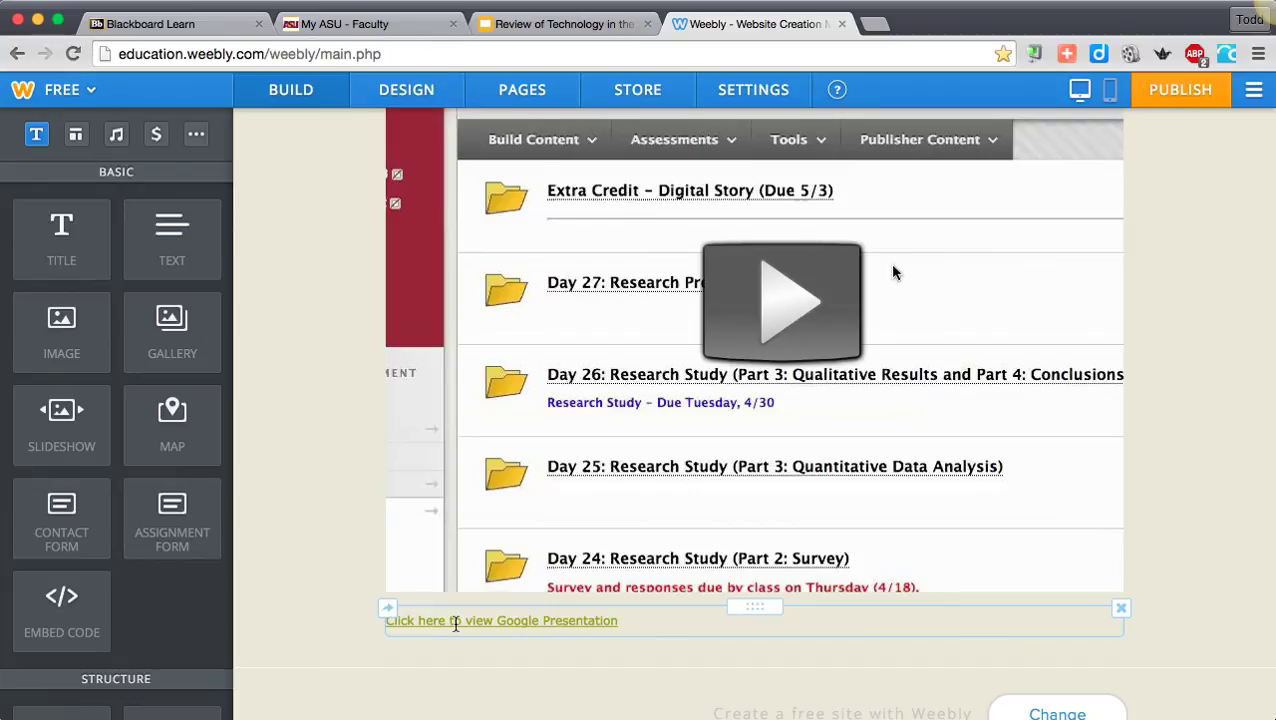
click(469, 622)
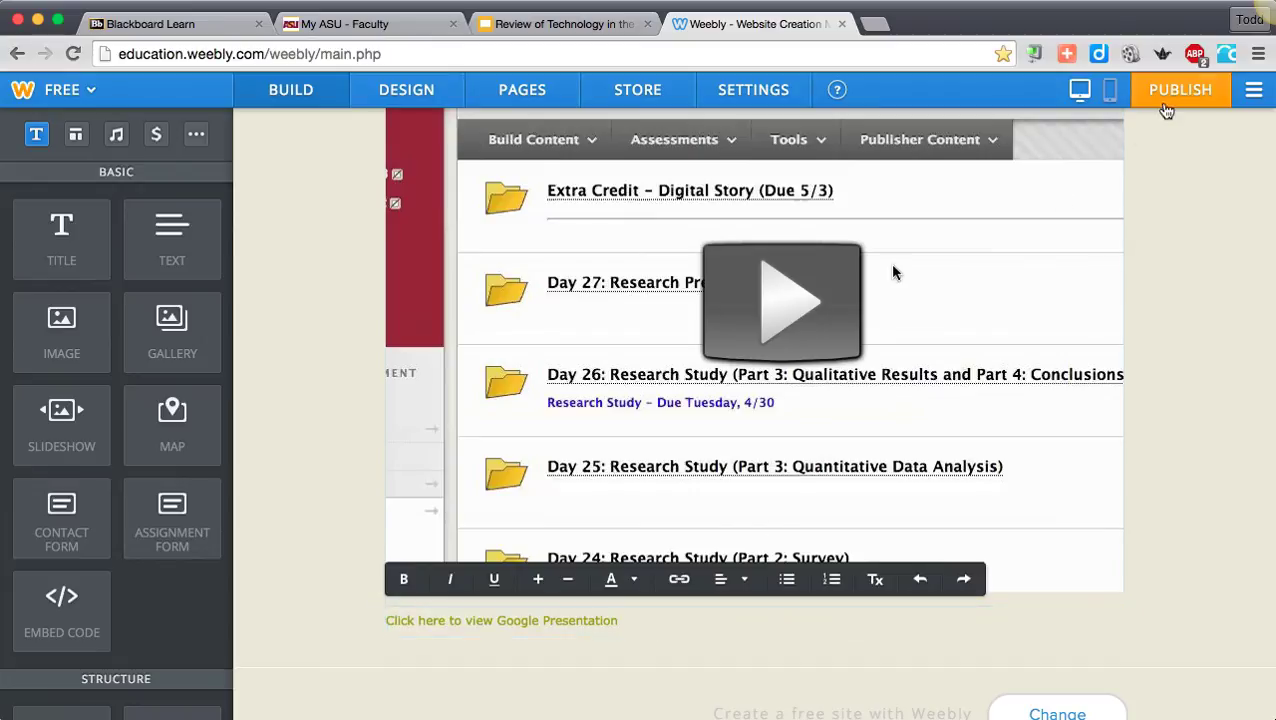
- Publish the website and open the Technology Review page of the live site
click(1180, 92)
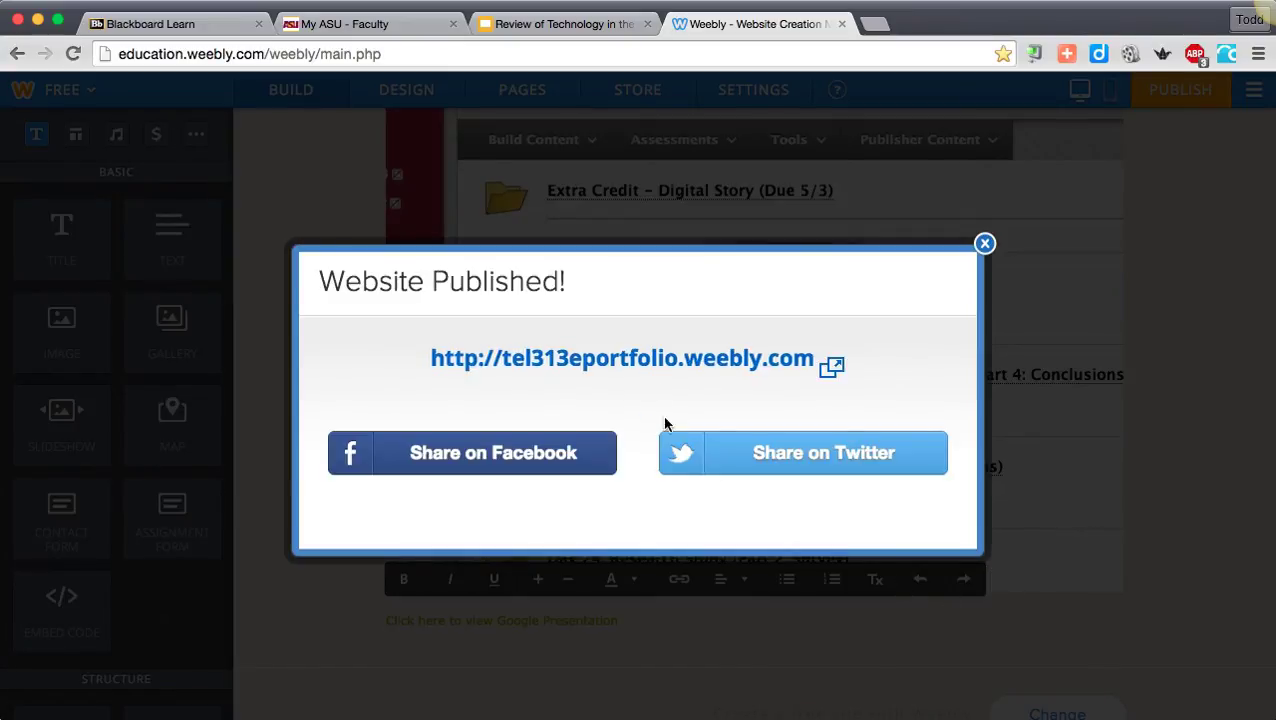
click(626, 360)
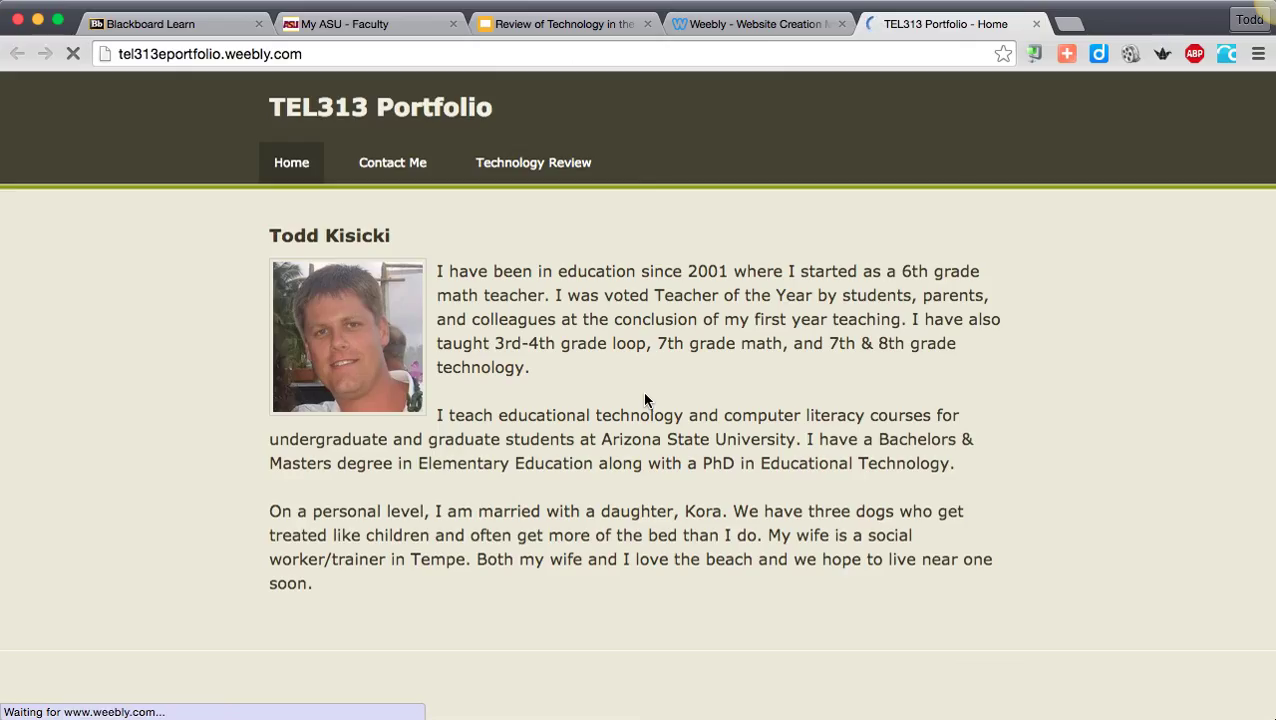
click(510, 166)
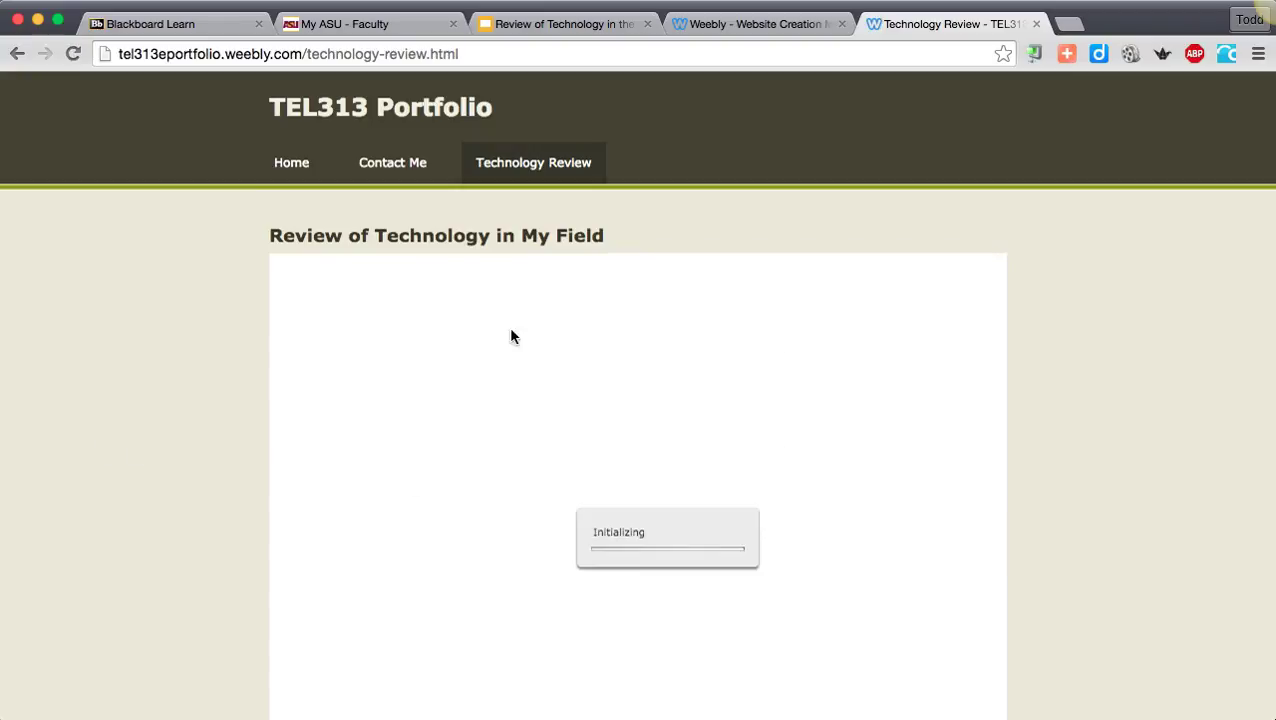
- Test the Google Presentation link on the published page and review the page's title and embedded video
scroll(200, 437, down, 5)
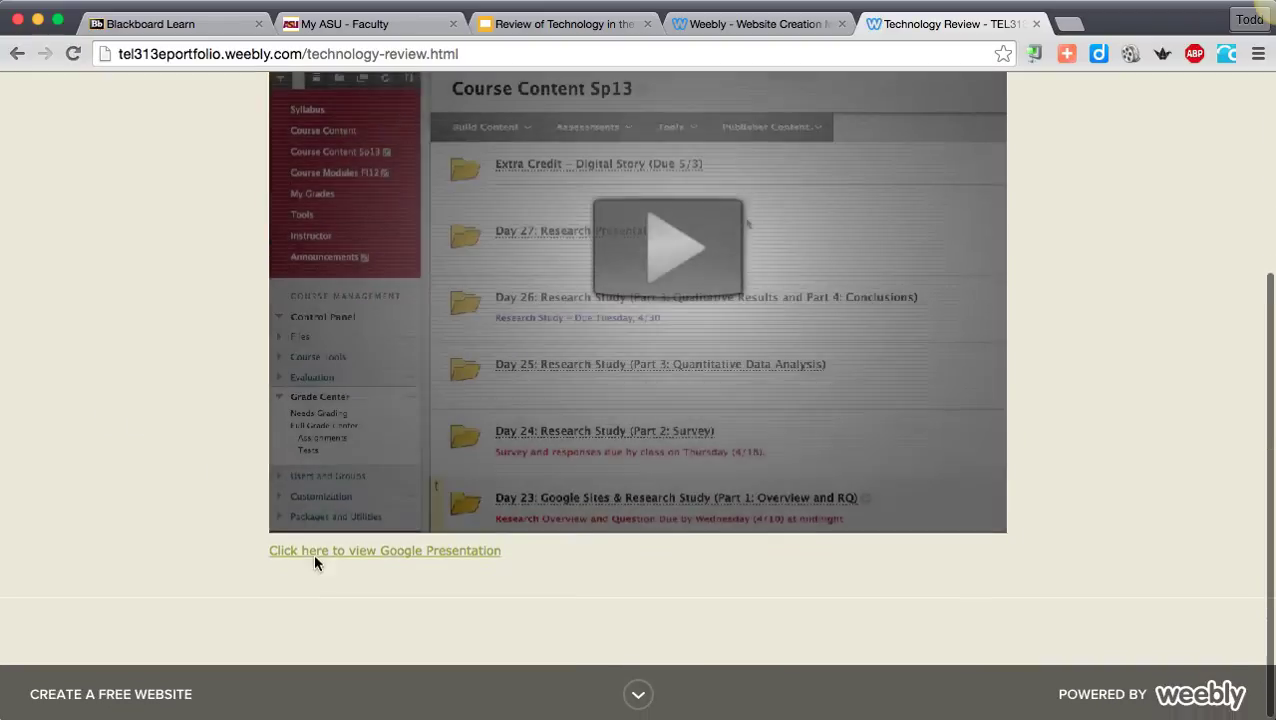
click(370, 552)
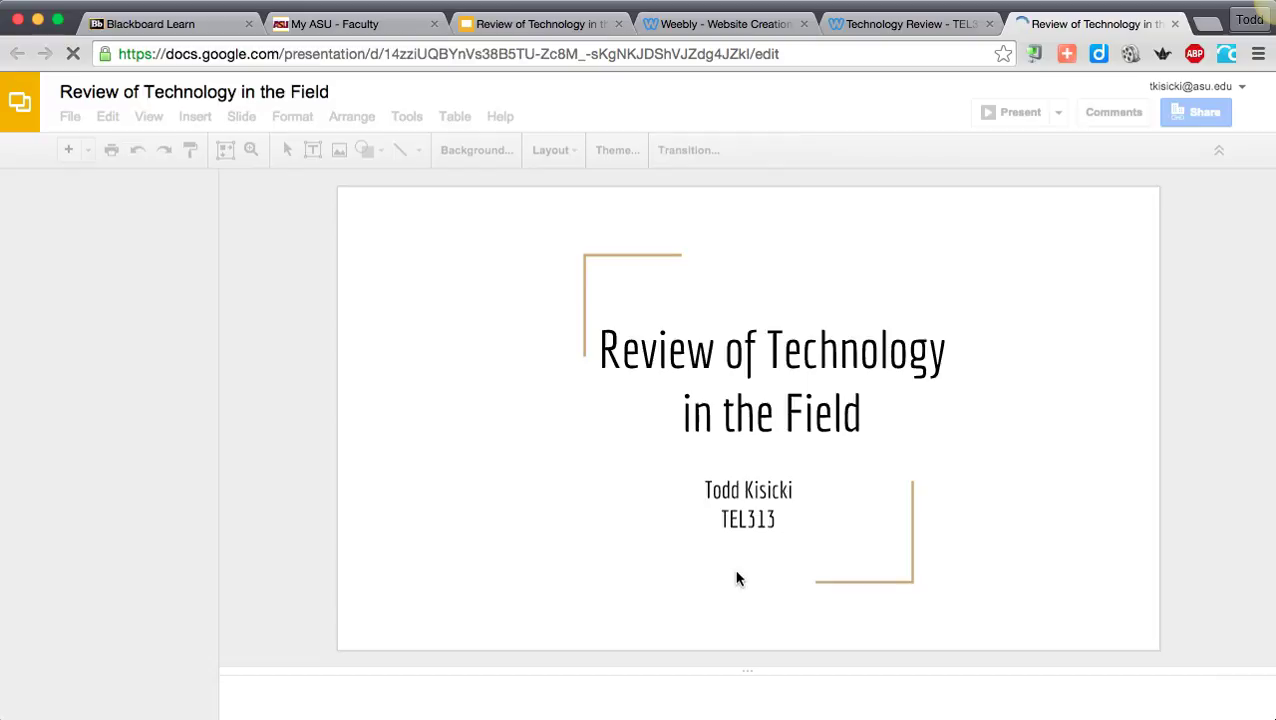
click(850, 24)
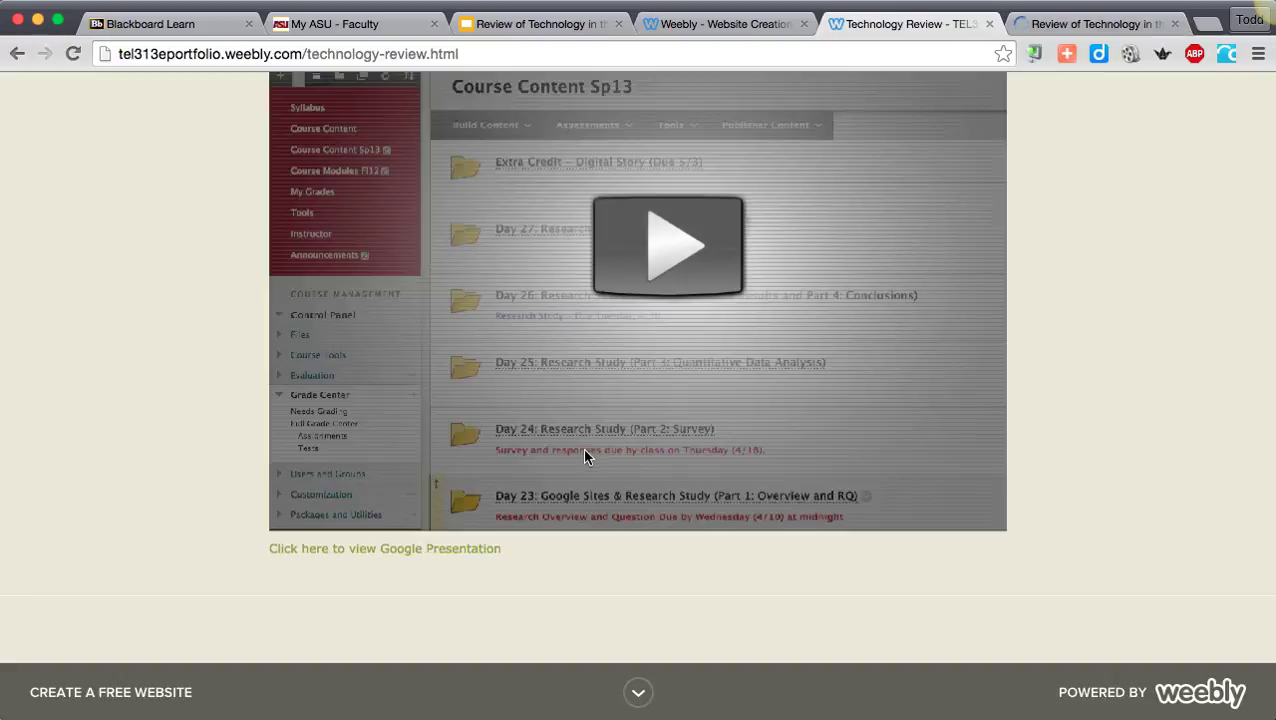
scroll(585, 452, up, 5)
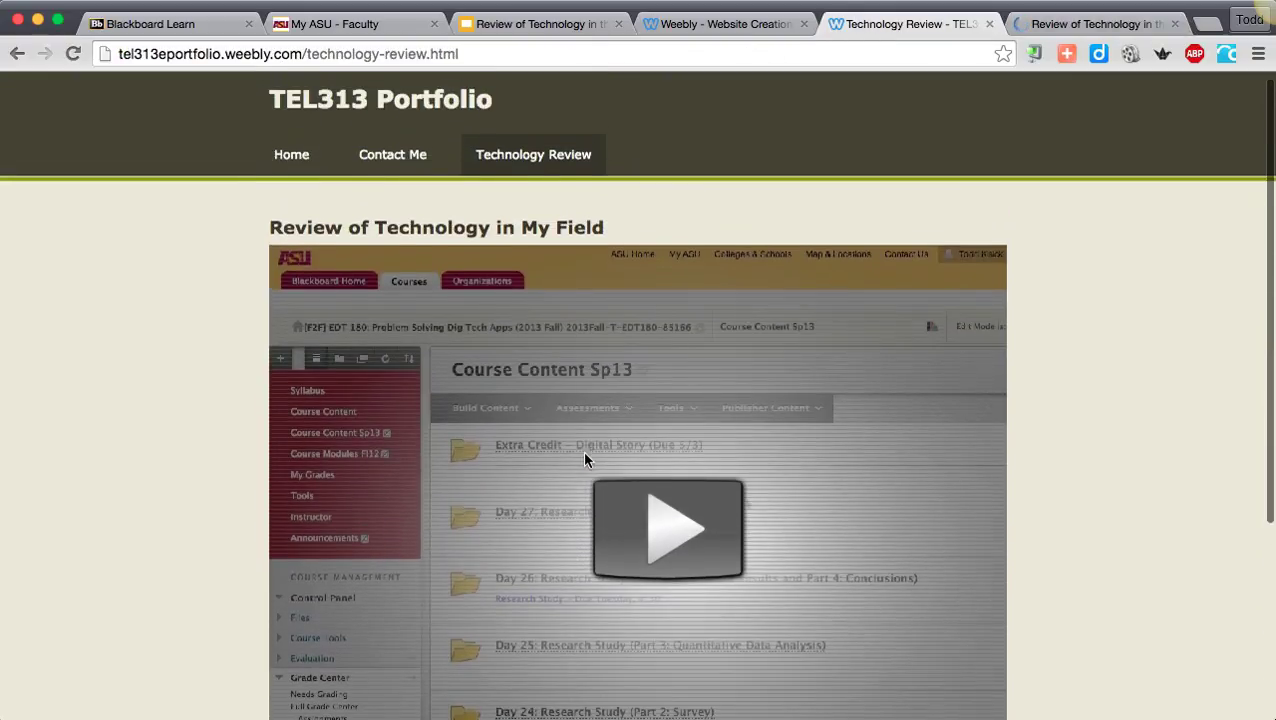
scroll(531, 552, down, 5)
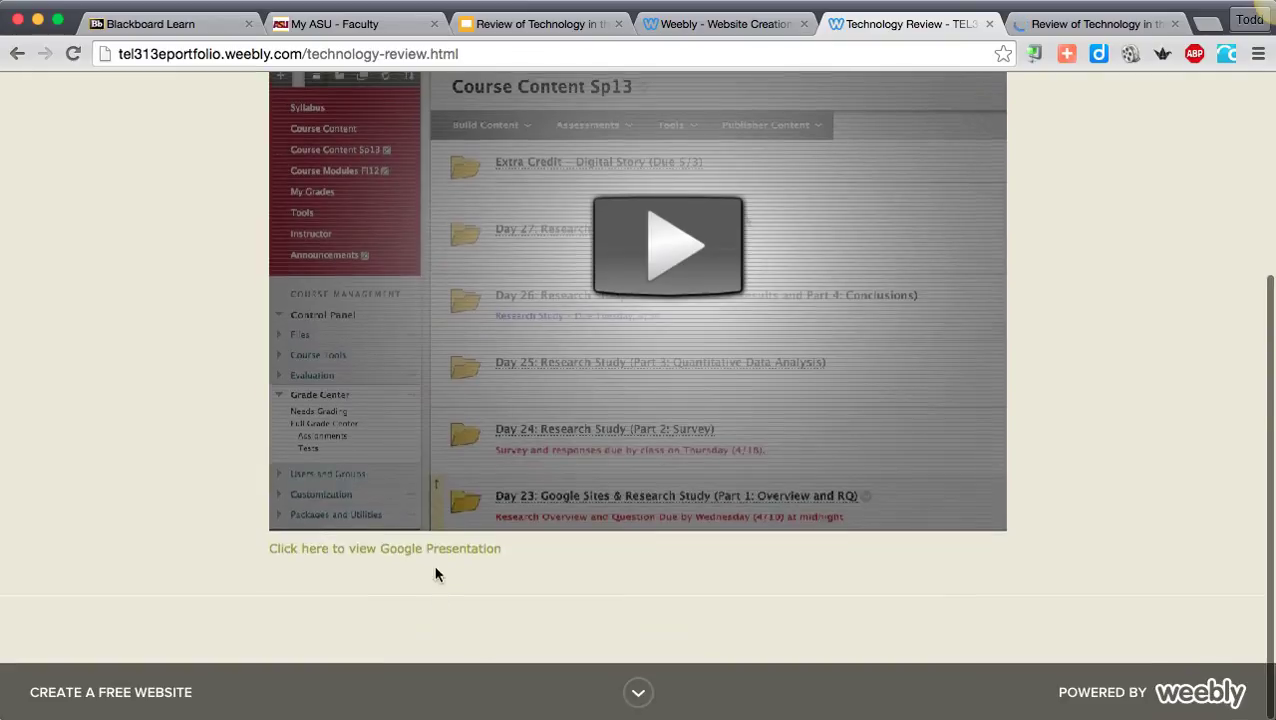
click(1050, 24)
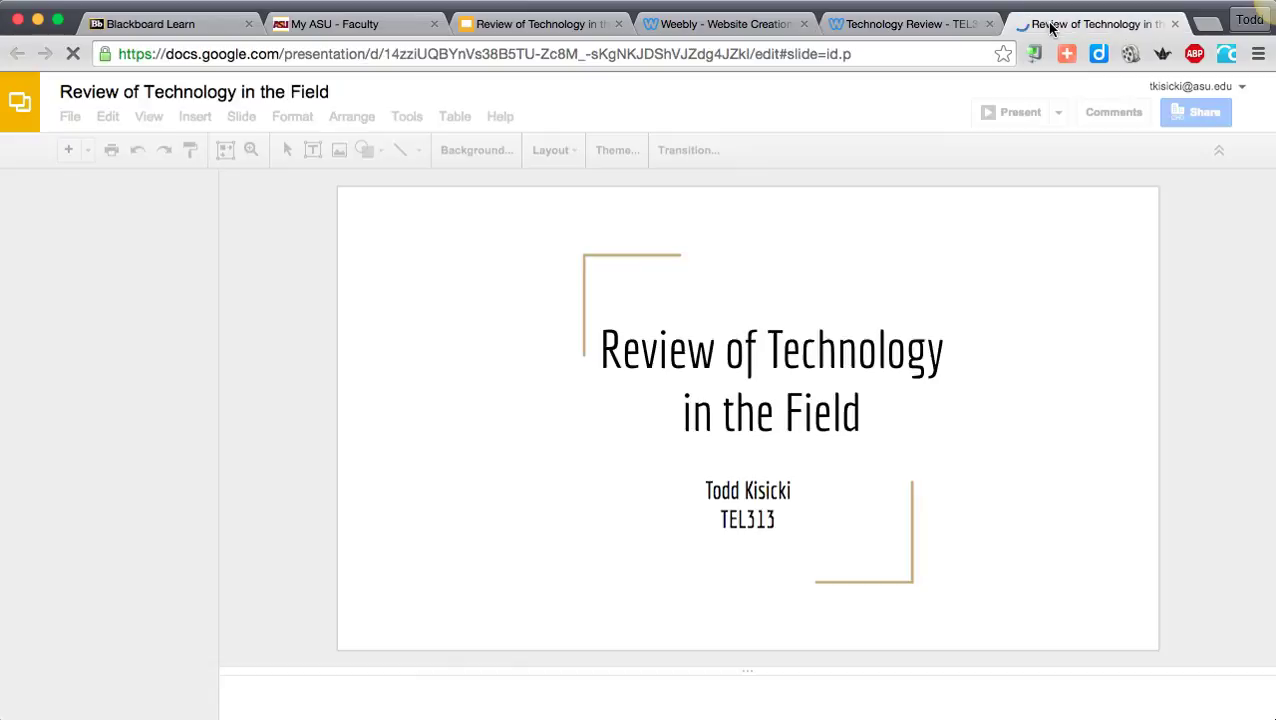
click(867, 25)
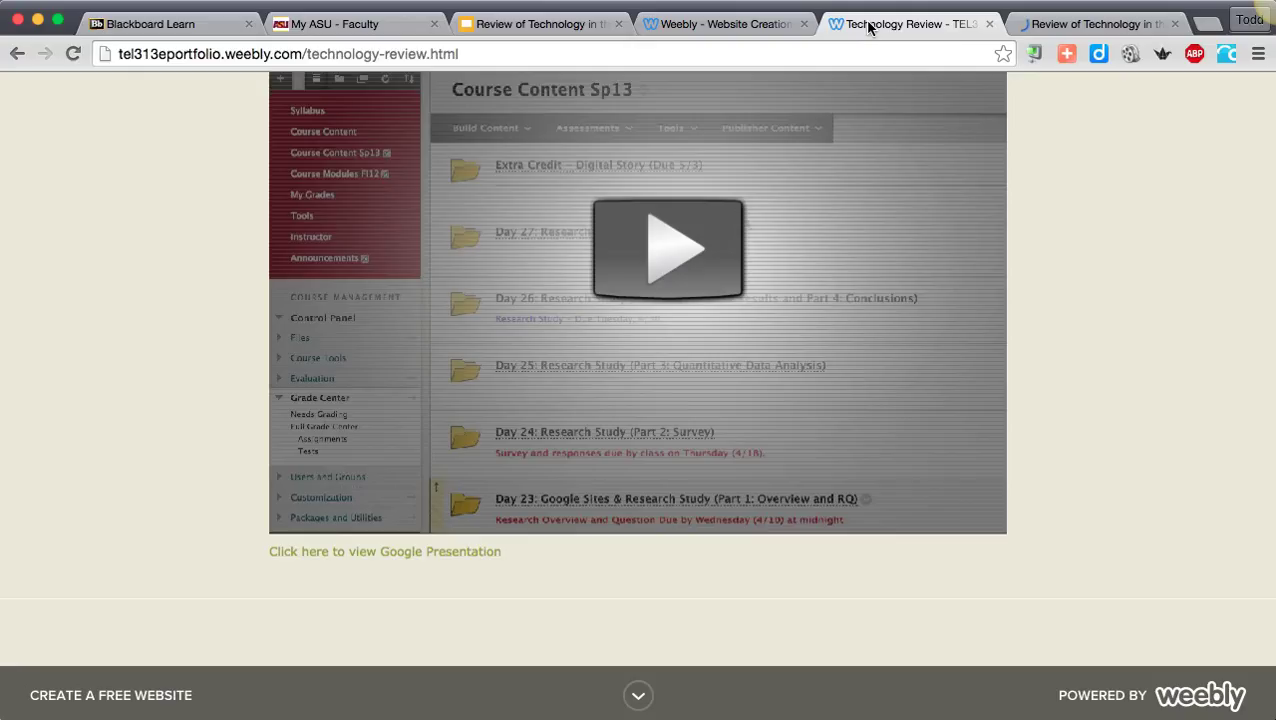